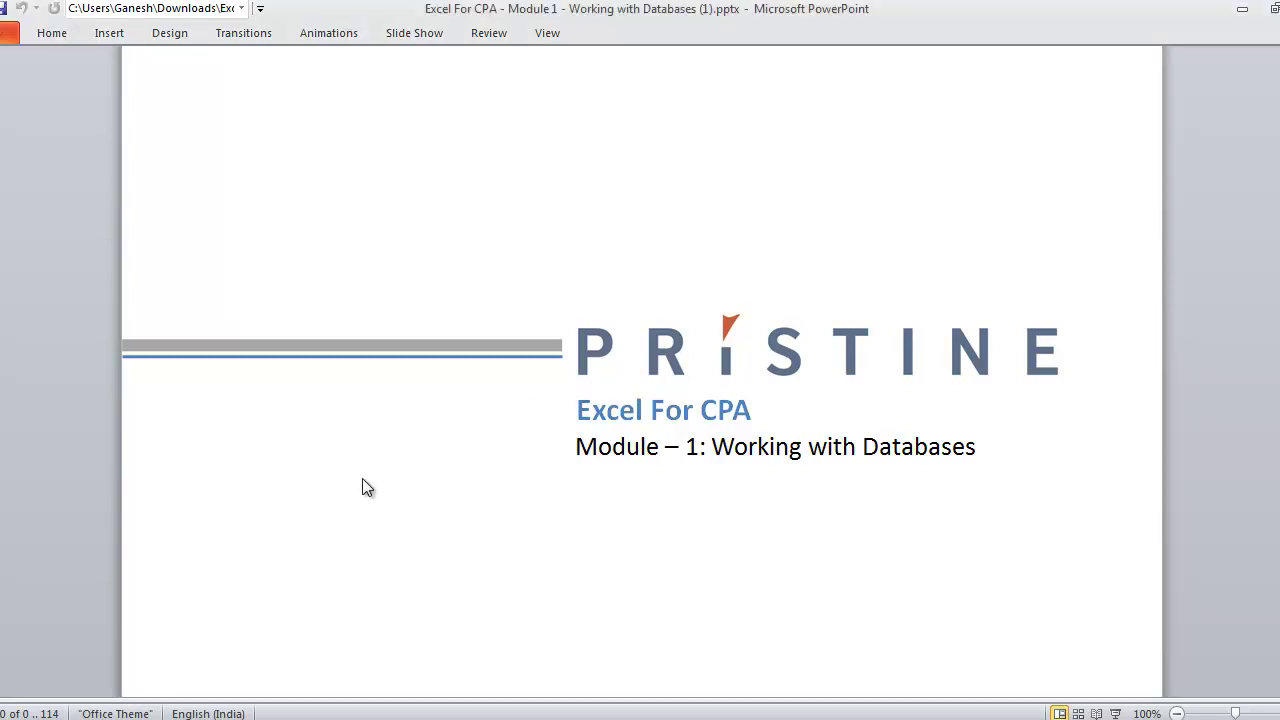
Step: Scroll the slide pane from the title slide toward the Agenda slide
scroll(363, 481, down, 1)
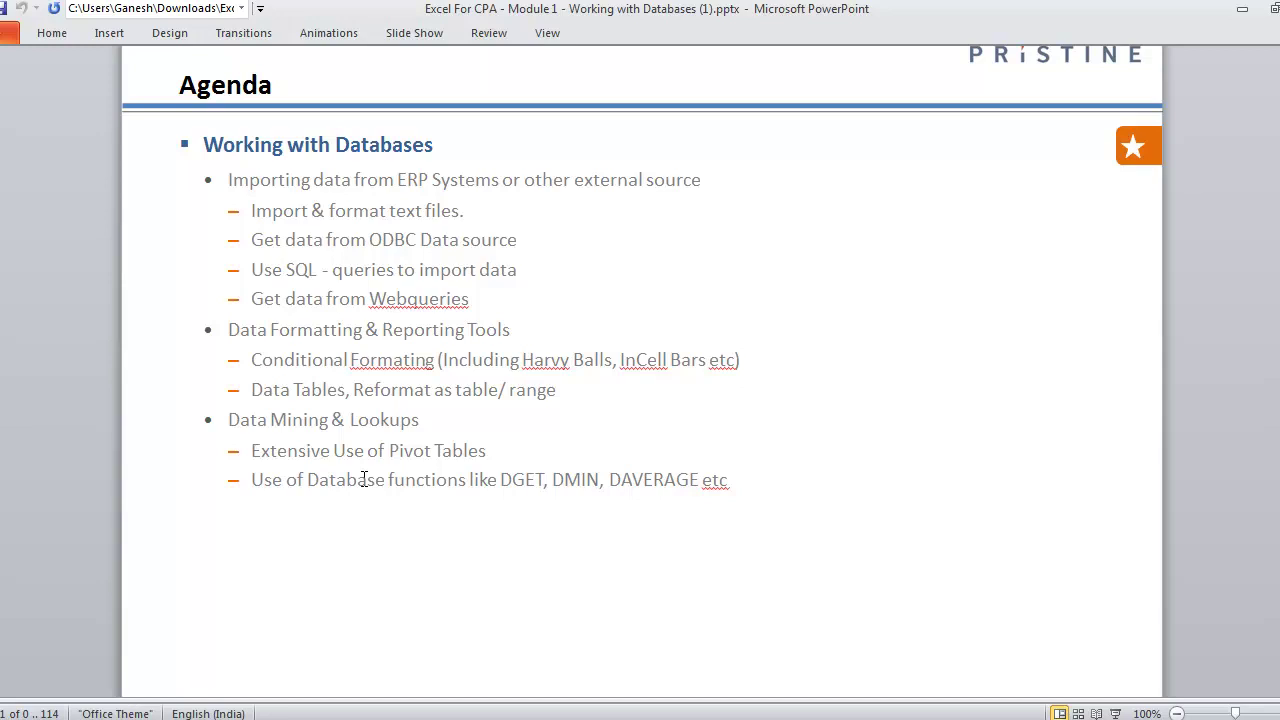
Step: Write ERP and SAP on the SmoothDraw canvas with the pen
click(336, 718)
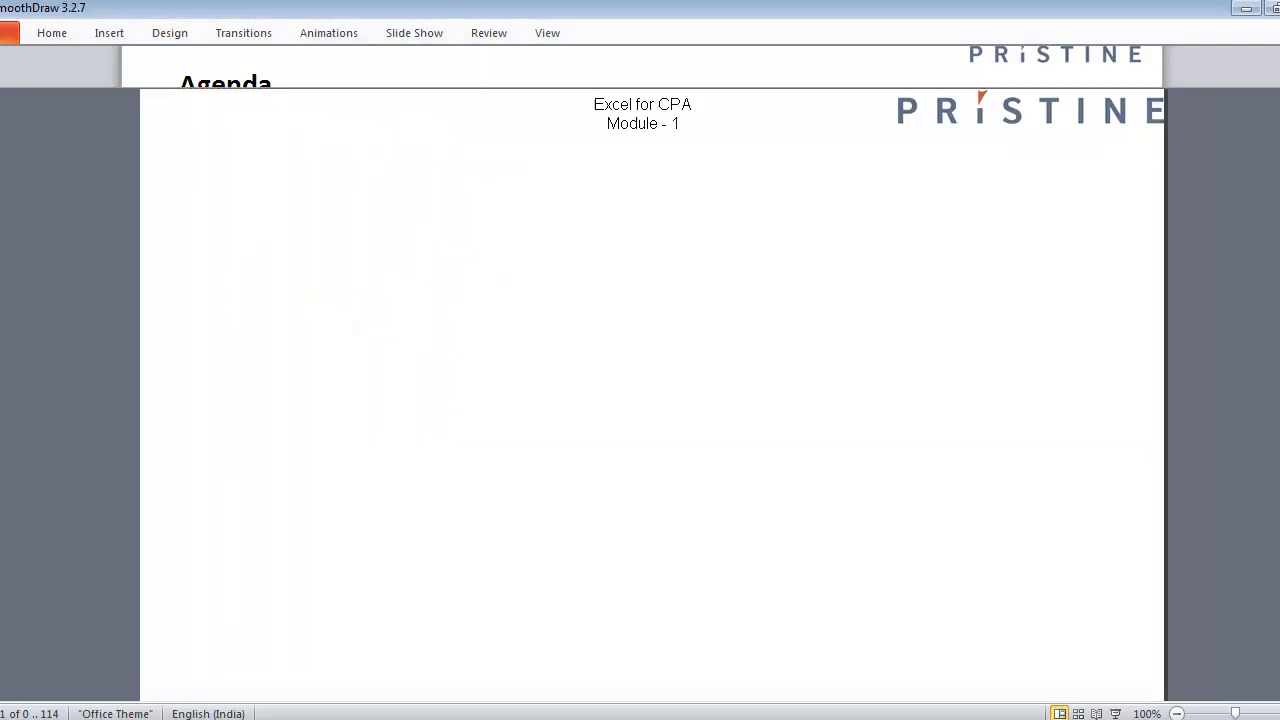
mouse_move(208, 225)
mouse_down()
mouse_move(190, 222)
mouse_move(207, 266)
mouse_move(235, 251)
mouse_move(258, 264)
mouse_up()
mouse_move(258, 220)
mouse_down()
mouse_move(277, 217)
mouse_move(198, 308)
mouse_move(238, 279)
mouse_move(249, 311)
mouse_up()
drag(228, 298, 256, 312)
mouse_move(256, 280)
mouse_down()
mouse_move(268, 283)
mouse_move(257, 295)
mouse_move(355, 224)
mouse_move(360, 276)
mouse_move(346, 289)
mouse_move(368, 326)
mouse_up()
Step: Draw an arrow to a circled E and label its output CSV, Prn
drag(358, 316, 345, 335)
mouse_move(418, 216)
mouse_down()
mouse_move(372, 222)
mouse_move(443, 220)
mouse_move(410, 208)
mouse_move(402, 256)
mouse_move(424, 216)
mouse_move(424, 242)
mouse_move(495, 240)
mouse_up()
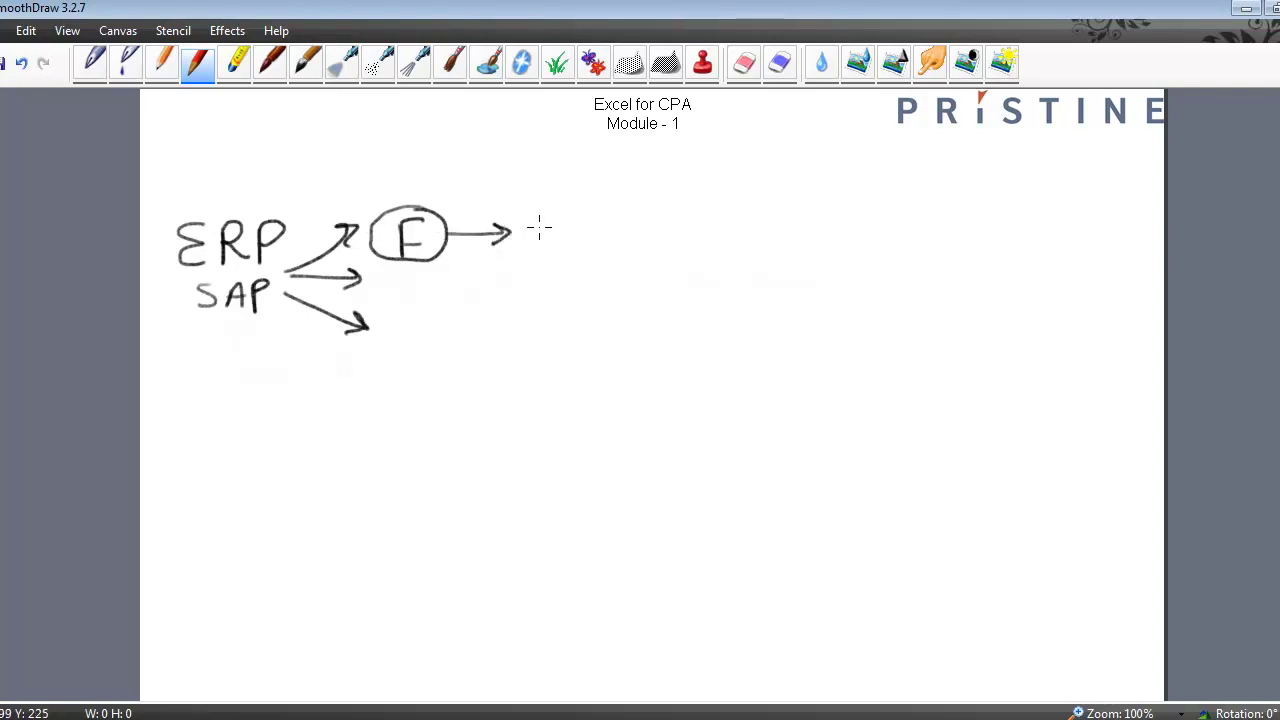
mouse_move(534, 224)
mouse_down()
mouse_move(544, 240)
mouse_move(585, 216)
mouse_move(605, 238)
mouse_up()
drag(616, 218, 686, 238)
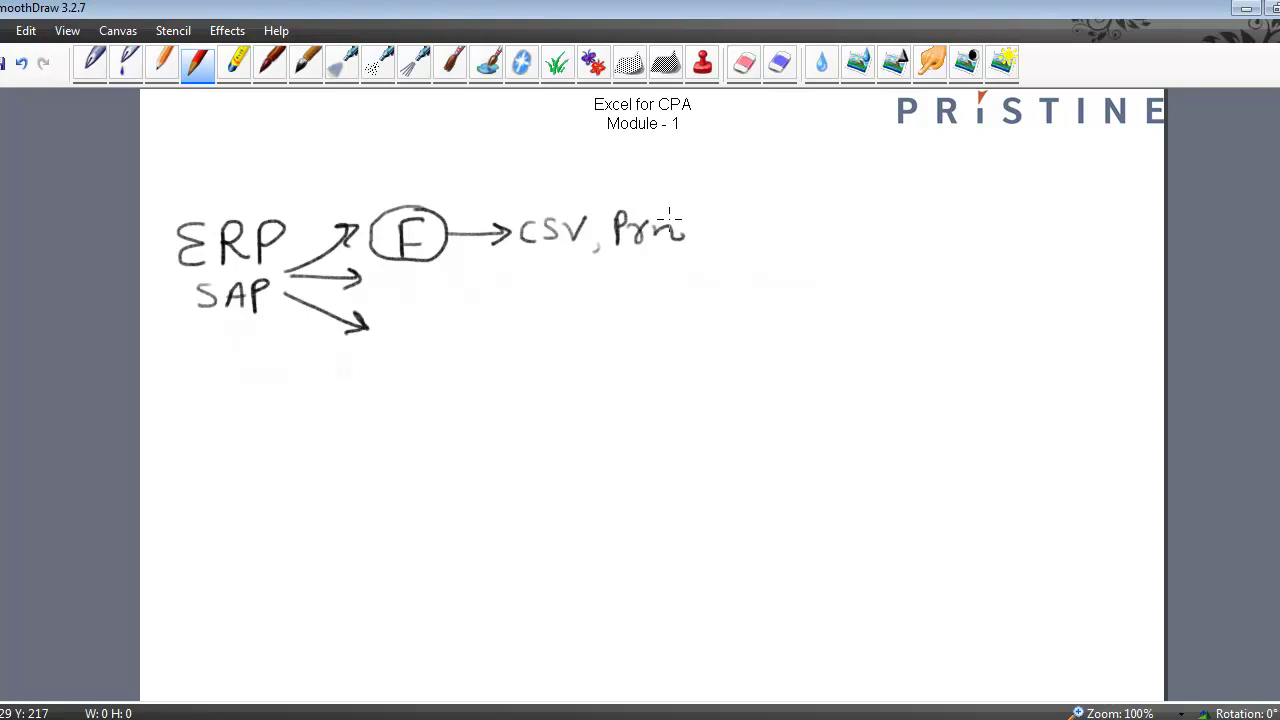
key(alt+Tab)
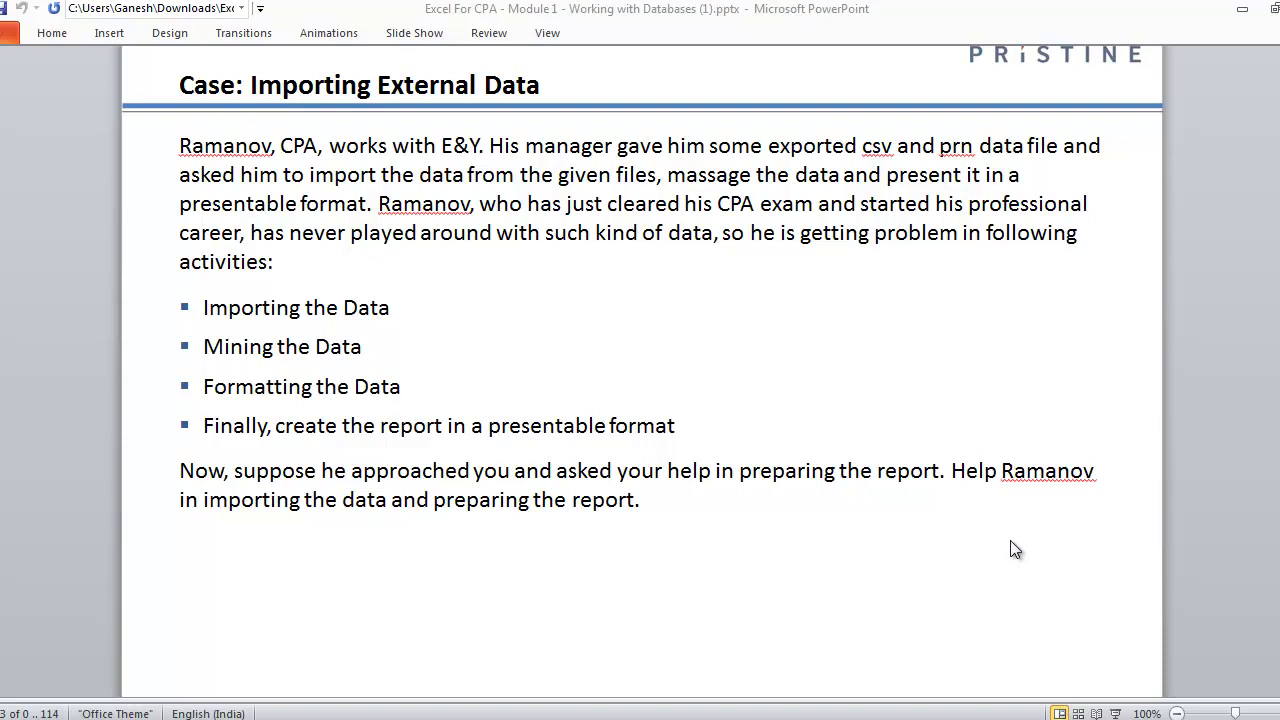
Step: Switch from the case slide to the Explorer window of the Excel for CPA folder
key(alt+Tab)
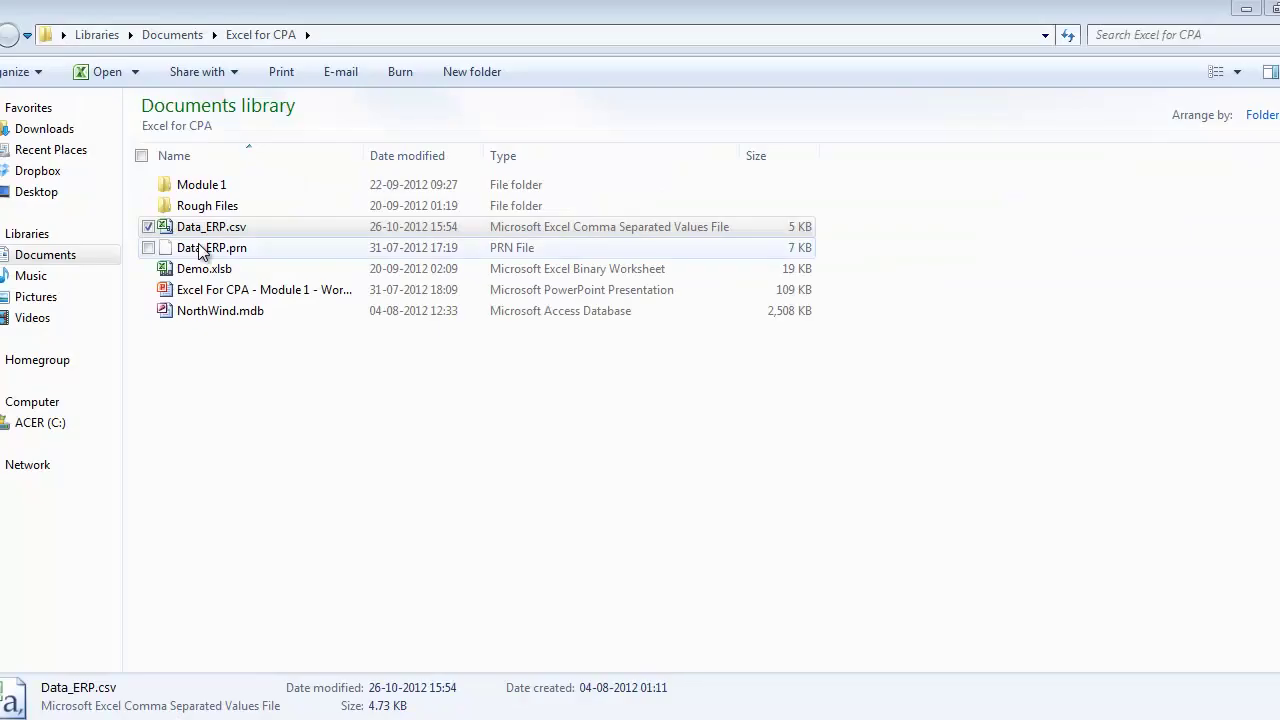
Step: Open Data_ERP.csv in Excel, showing its Product Name, Vendor Name and Sales columns
click(257, 247)
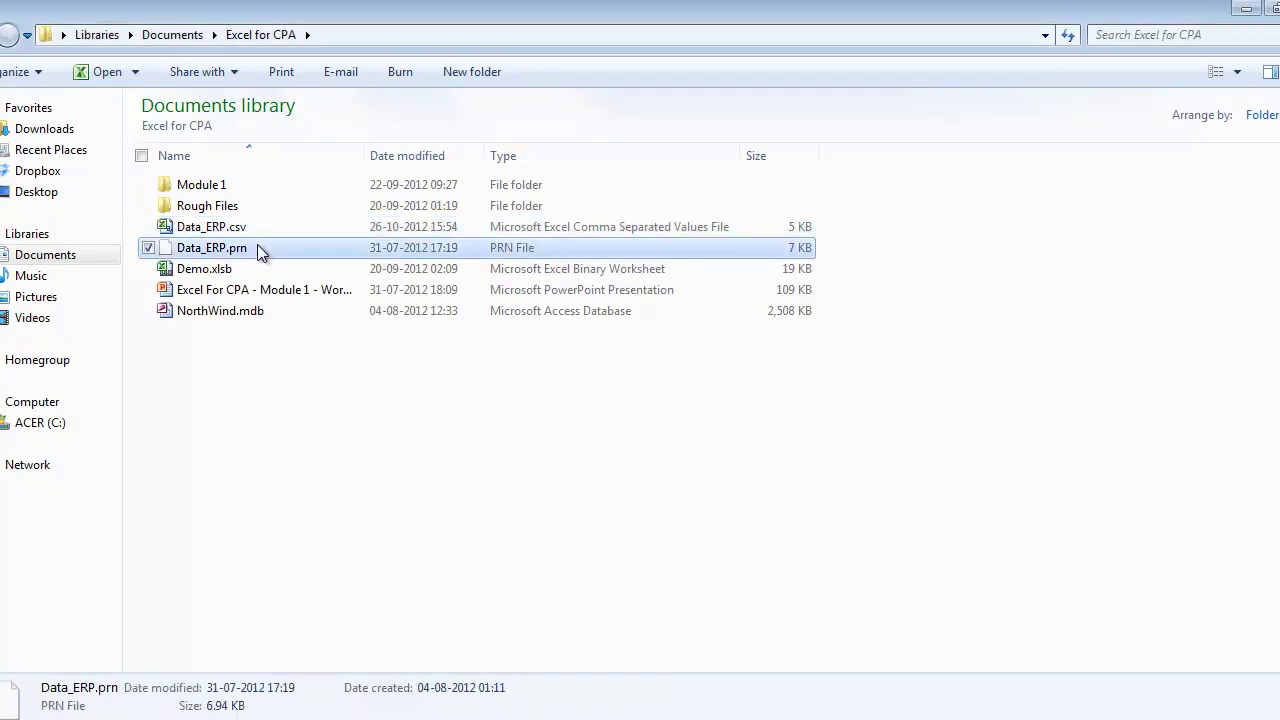
click(246, 233)
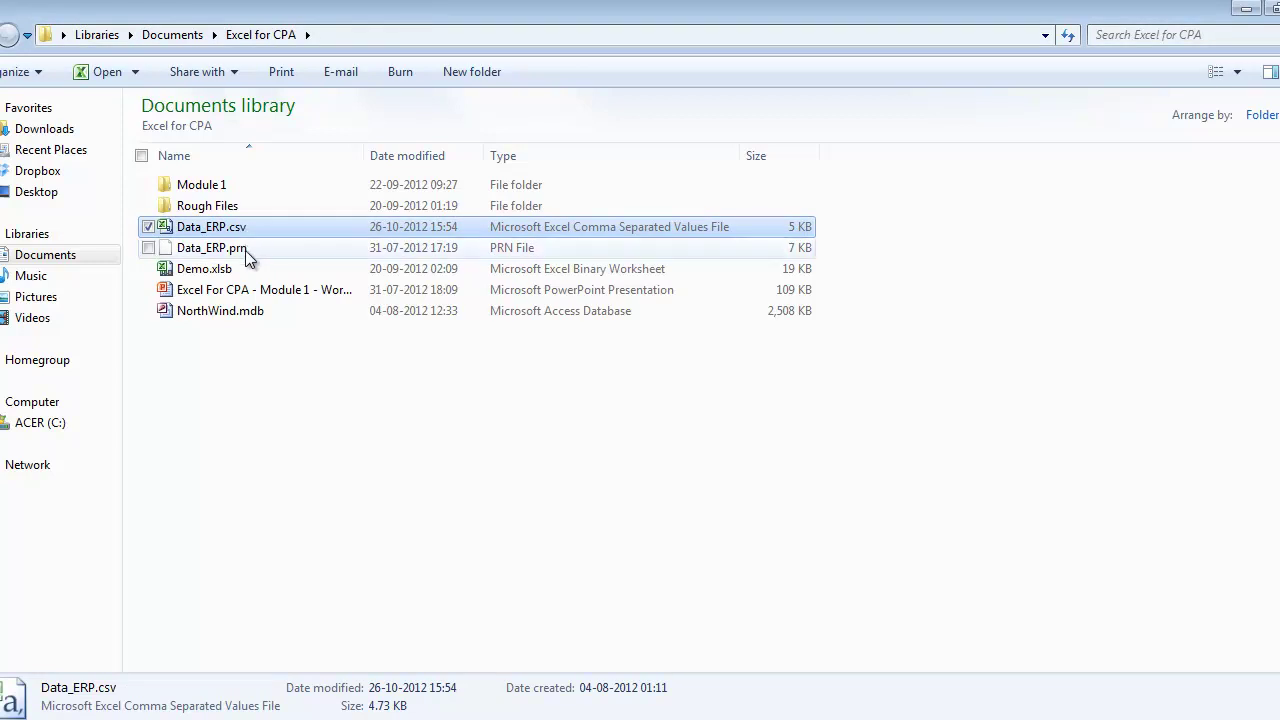
click(246, 251)
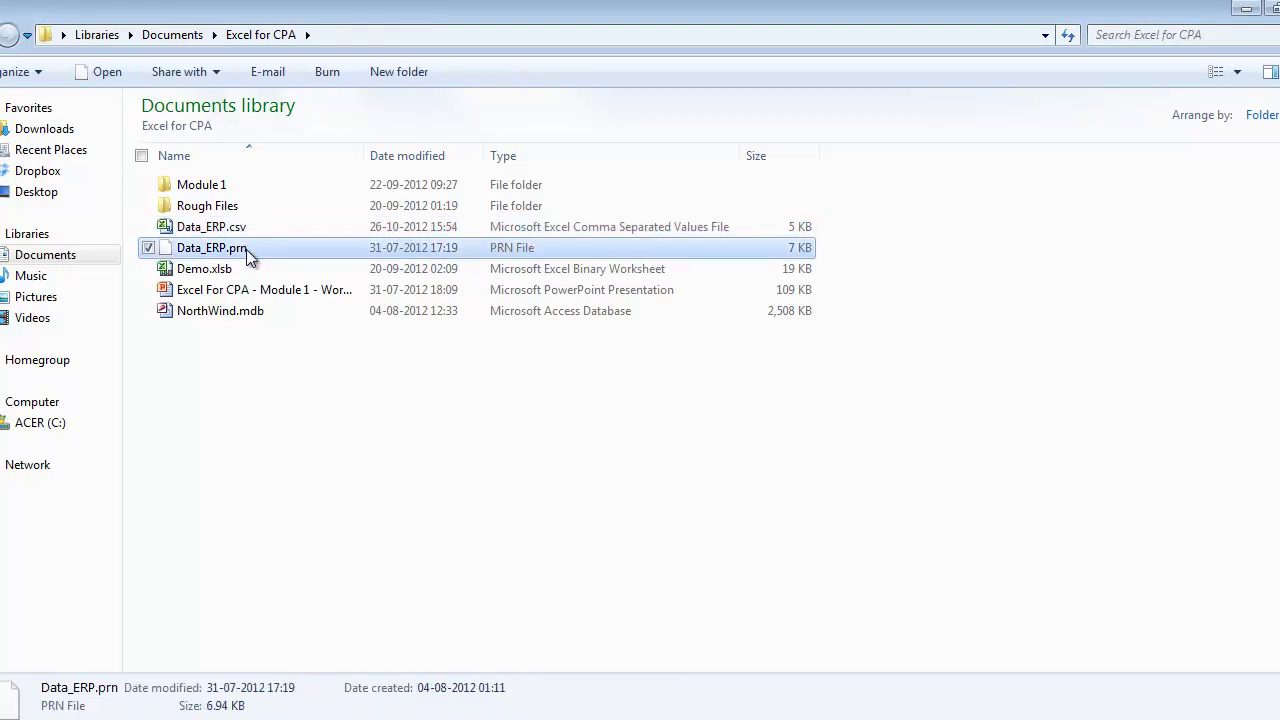
click(251, 225)
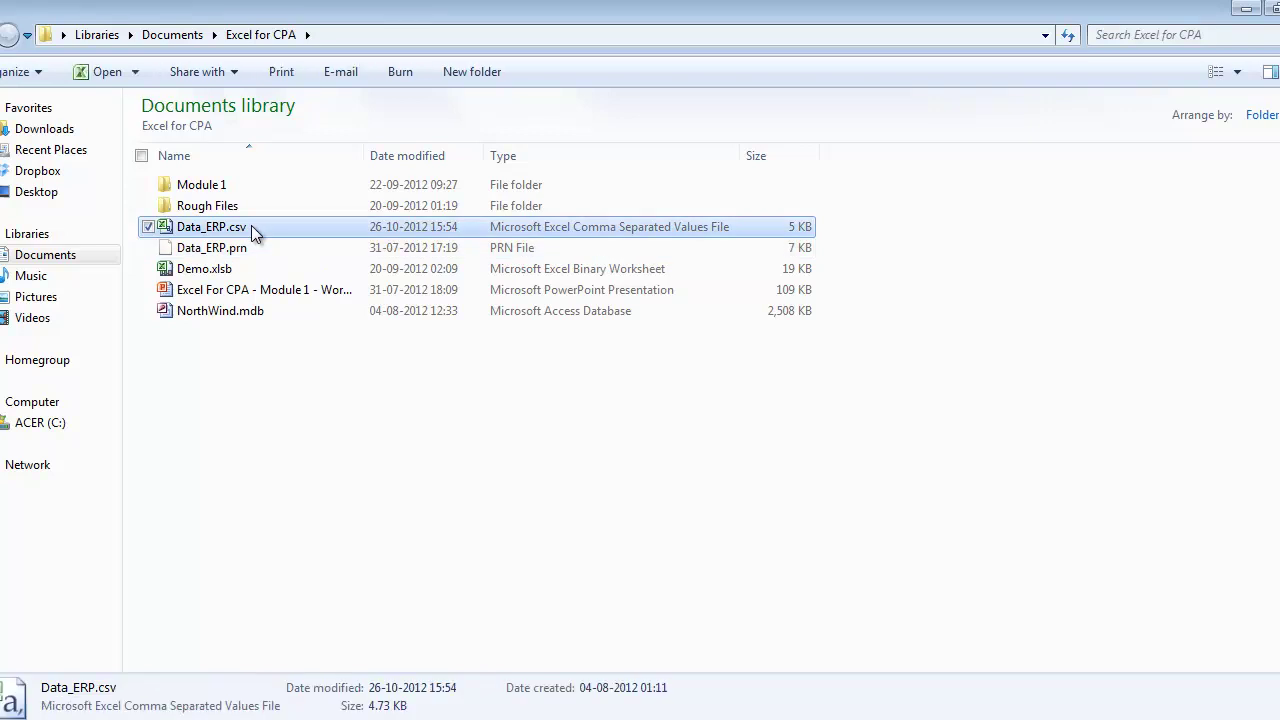
double_click(251, 225)
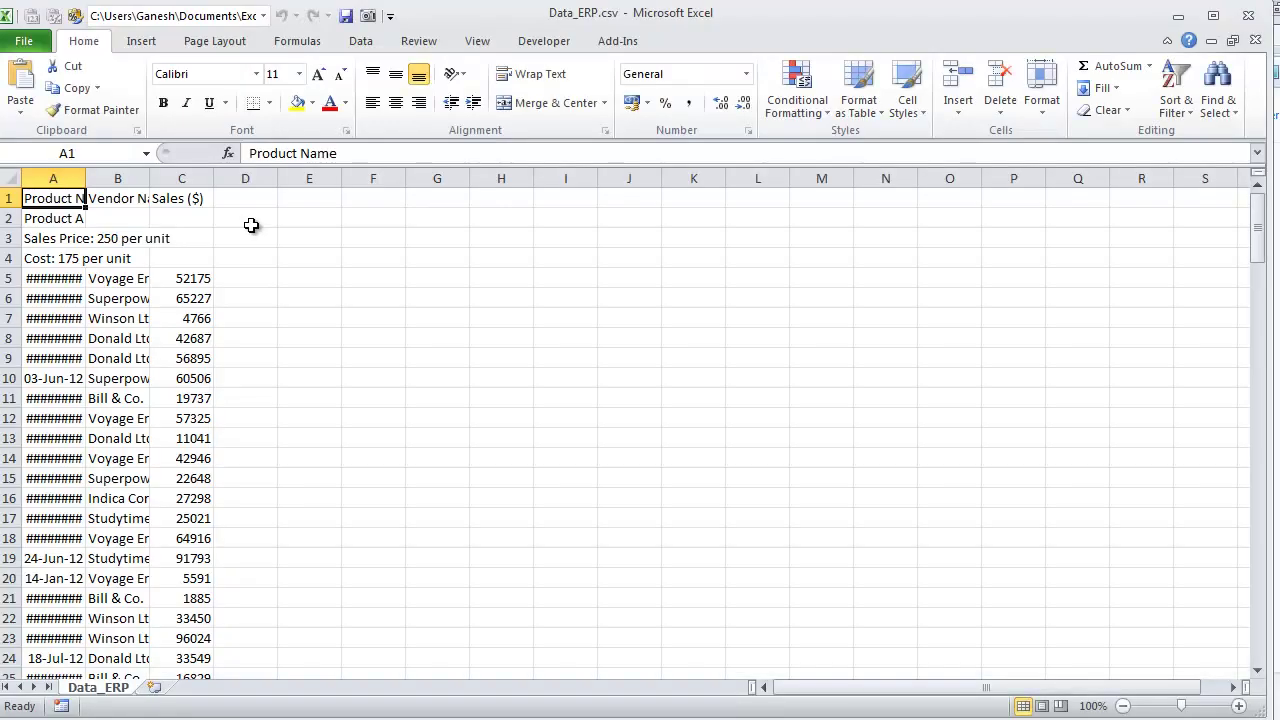
Step: AutoFit columns A and B to the full dates and vendor names, then select A4
double_click(87, 178)
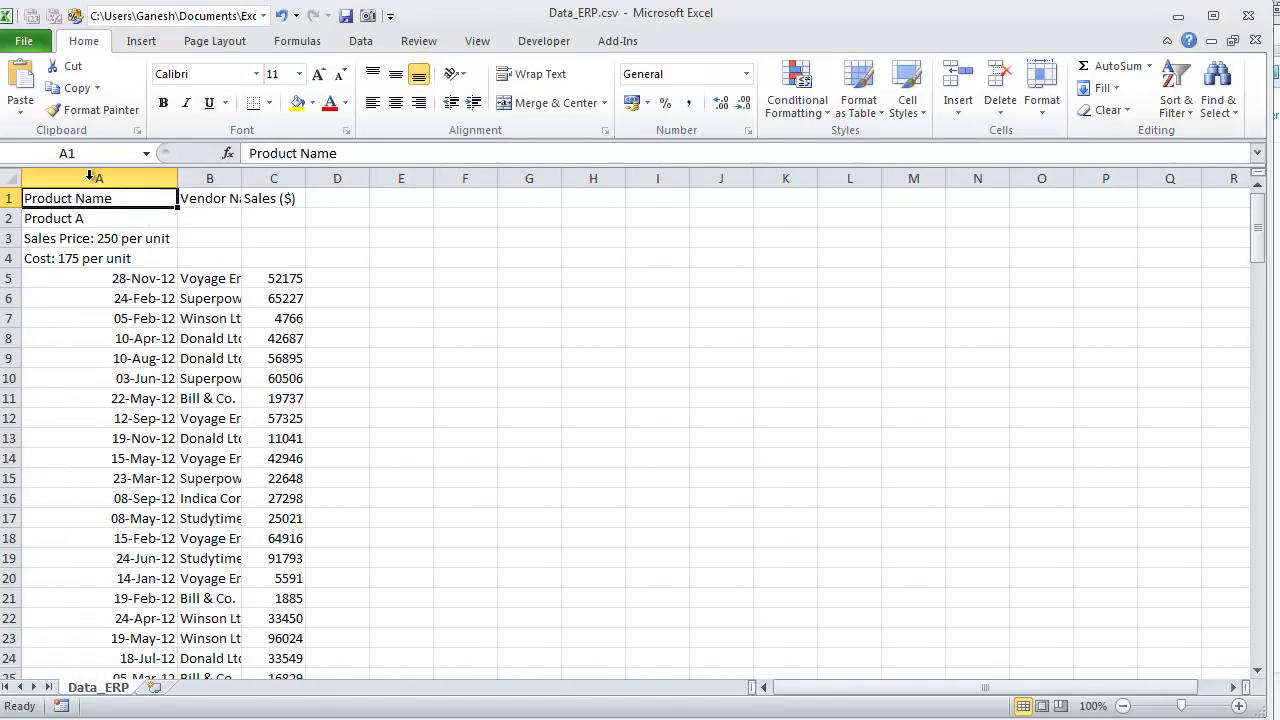
double_click(242, 180)
click(90, 261)
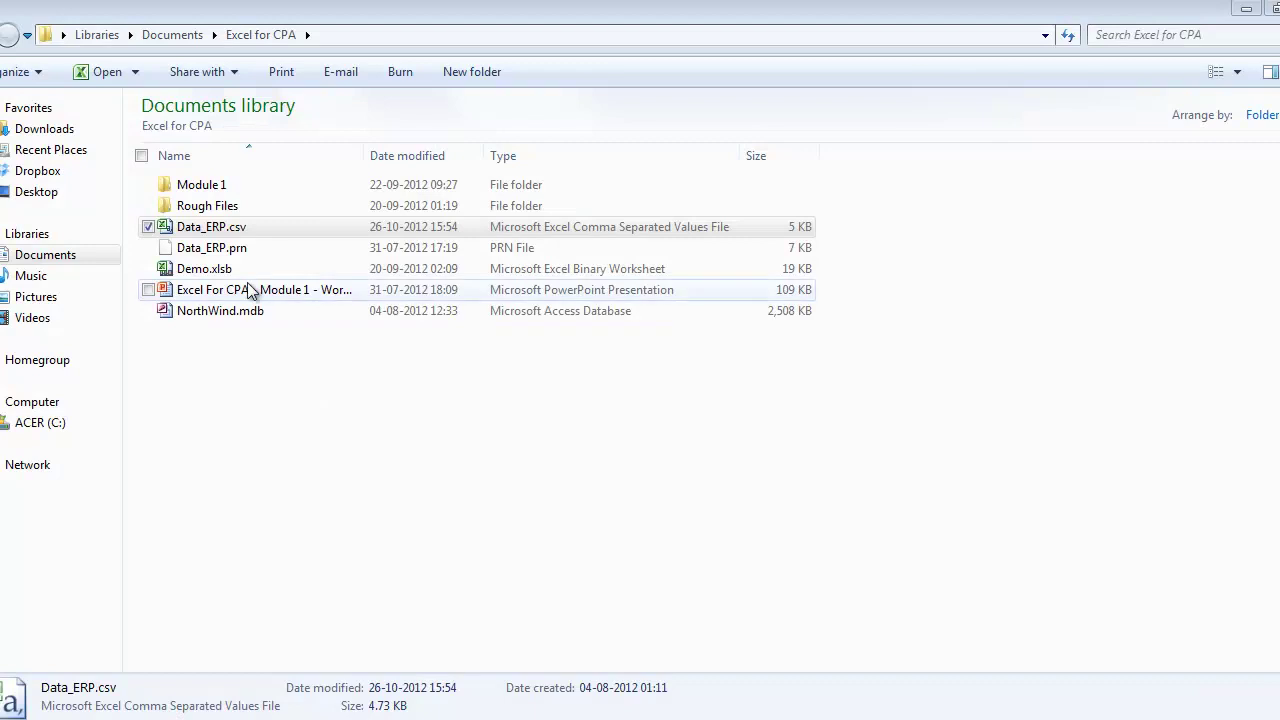
Step: Try opening Data_ERP.prn from Explorer, cancel the can't-open prompt, and return to Excel
click(211, 248)
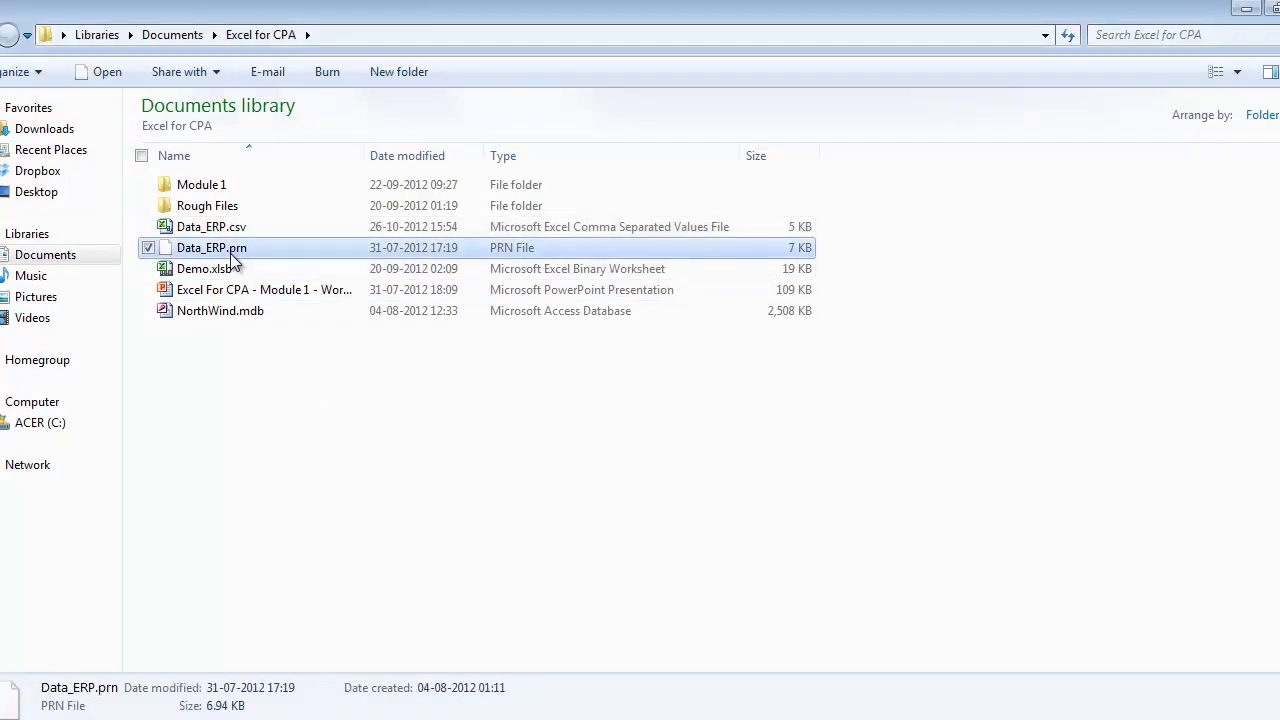
double_click(245, 251)
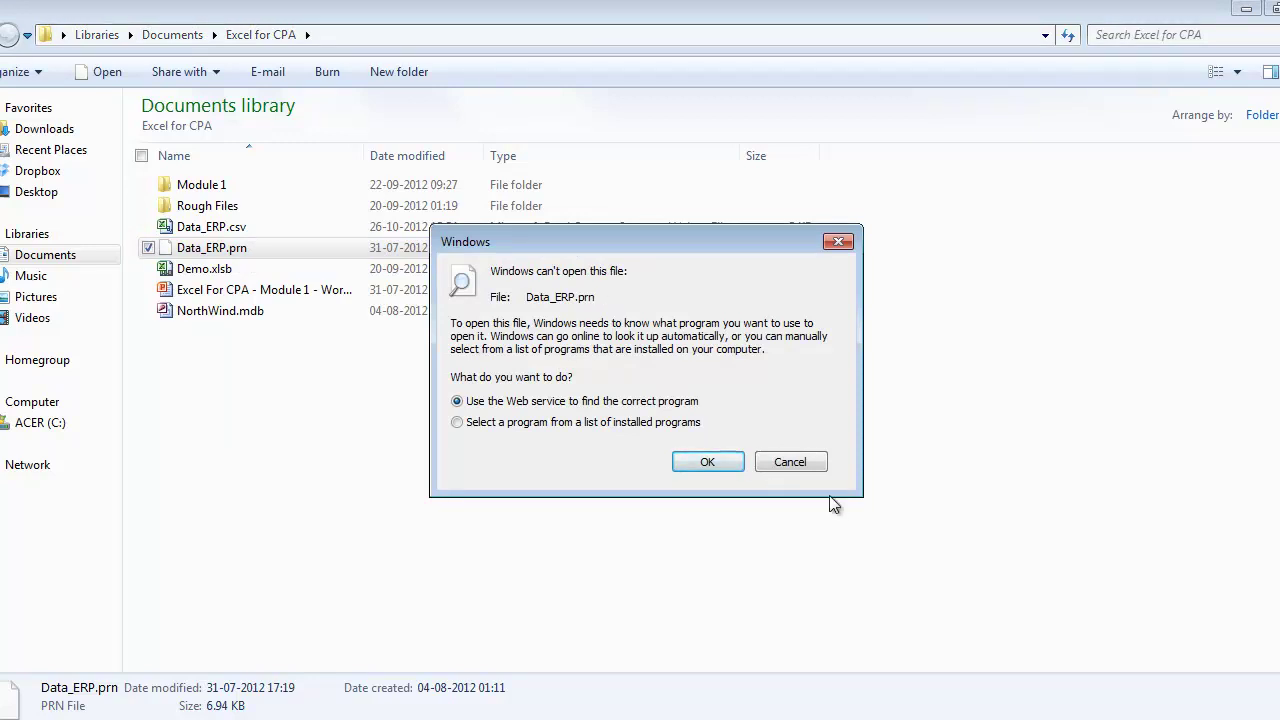
click(802, 465)
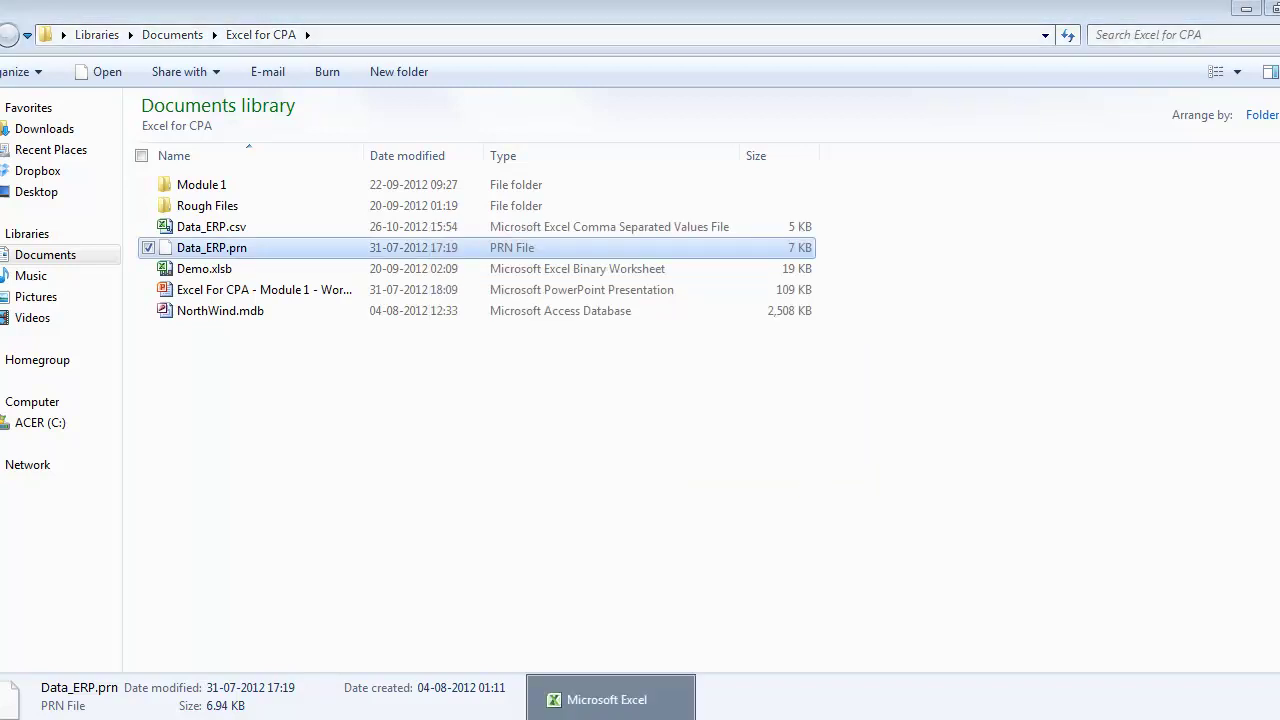
click(615, 700)
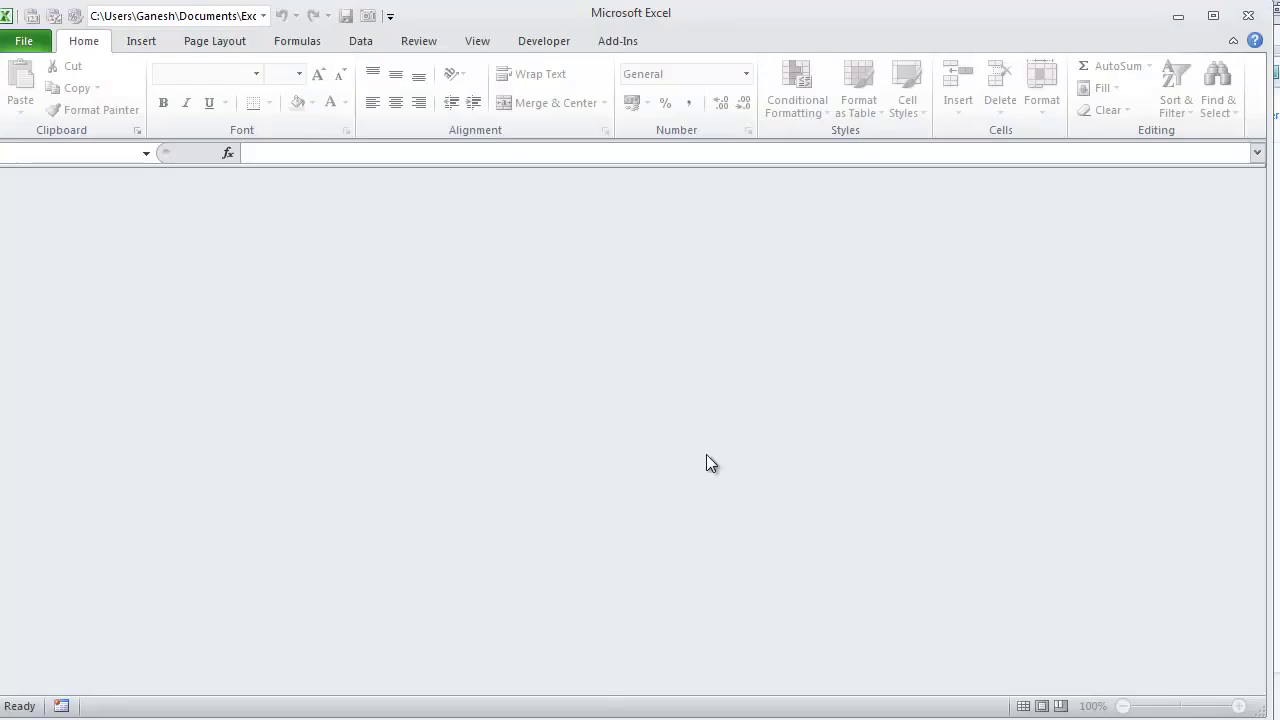
Step: Open Data_ERP.prn through Excel's Open dialog with file type All Files (*.*)
key(ctrl+o)
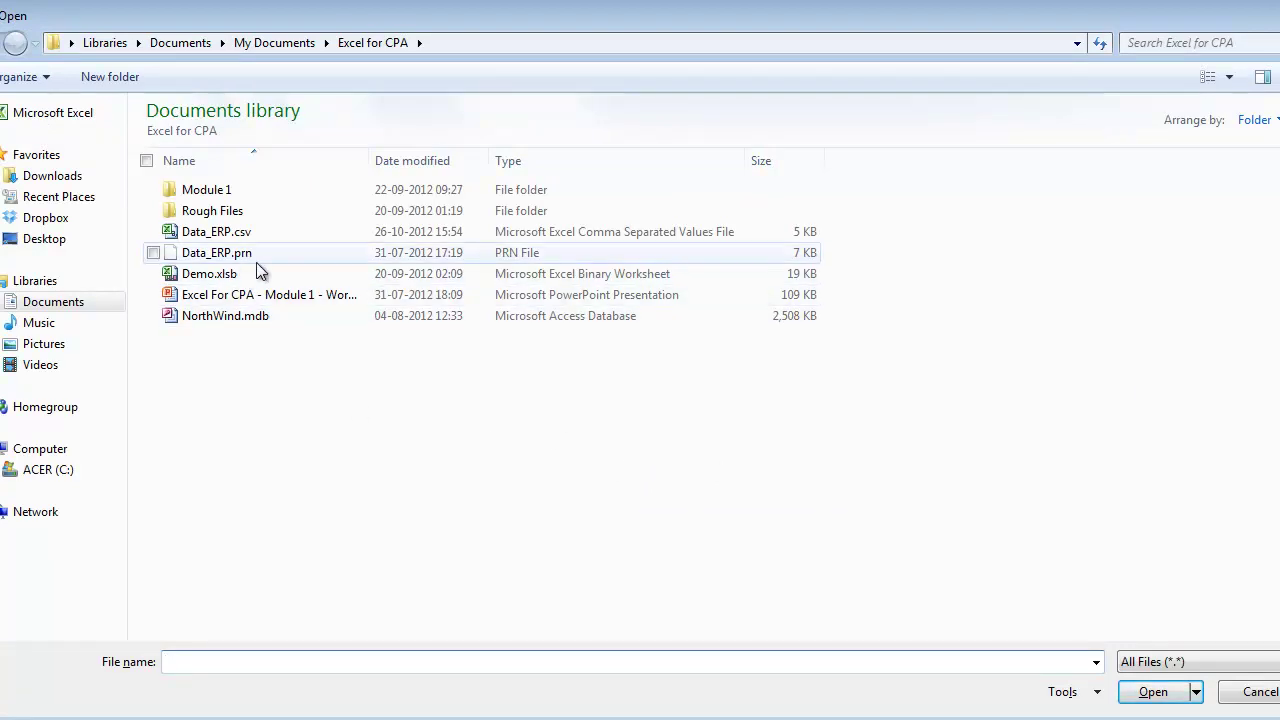
click(1155, 662)
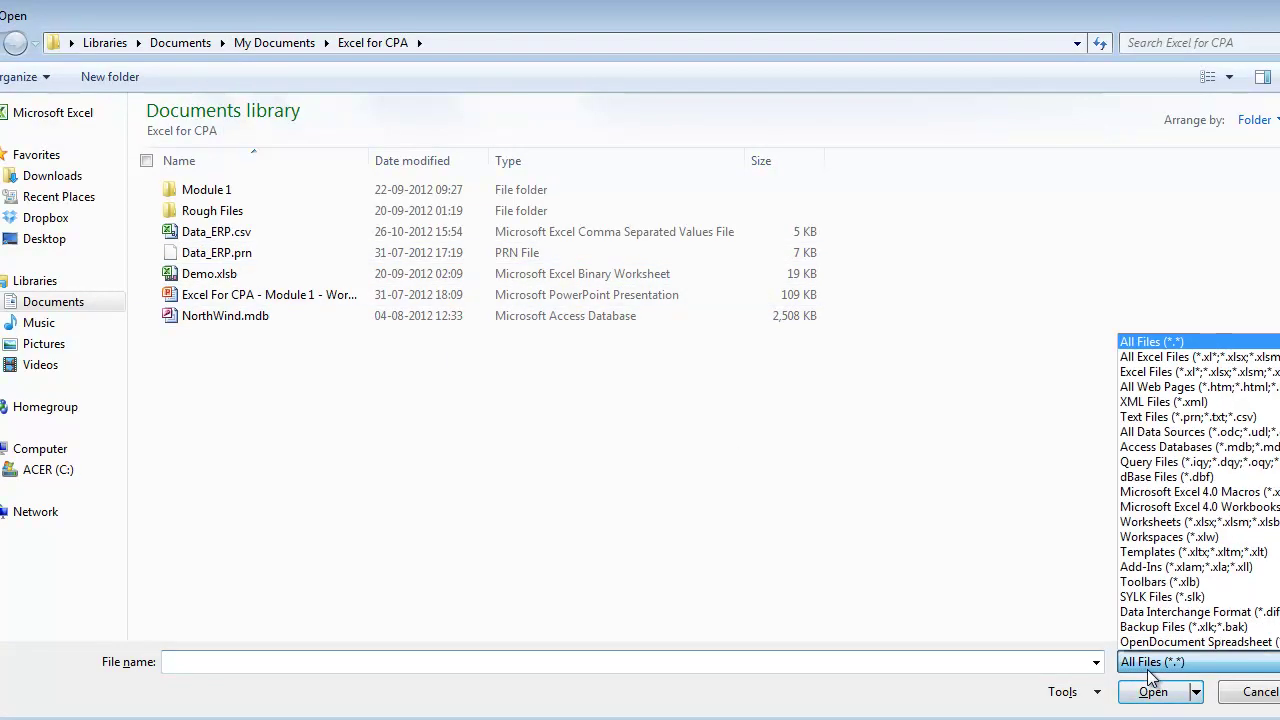
click(1183, 345)
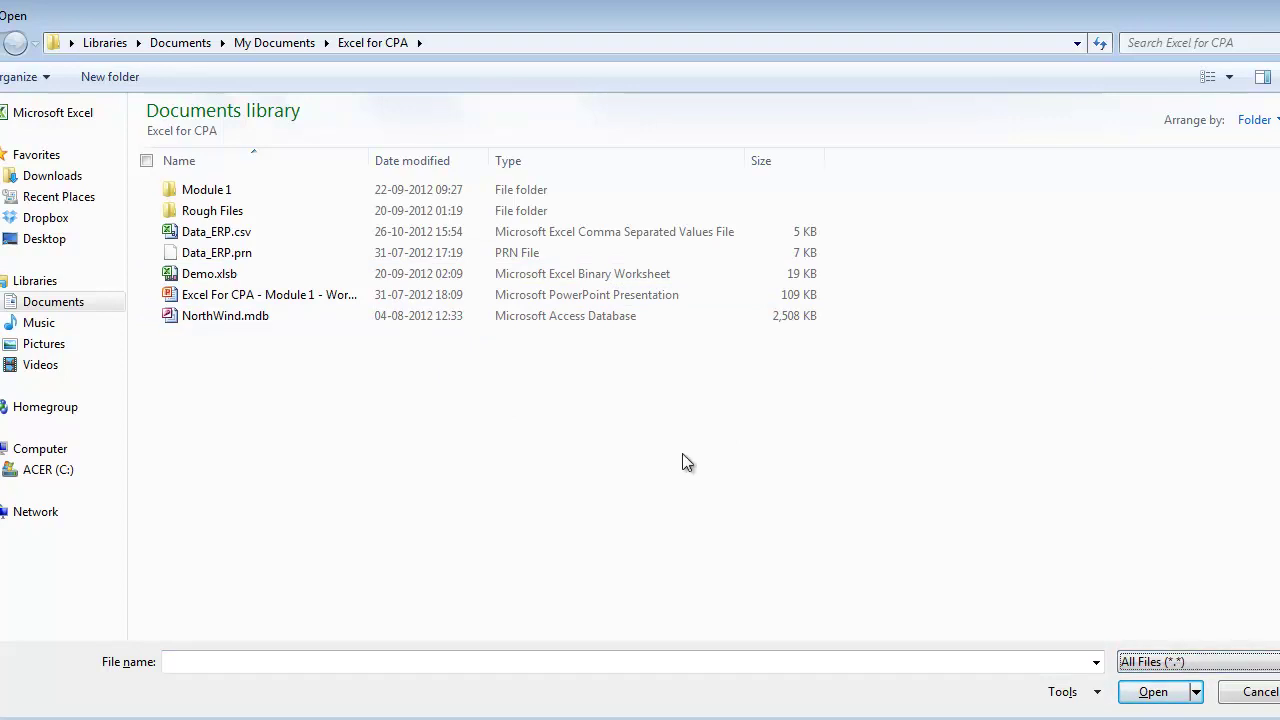
click(240, 256)
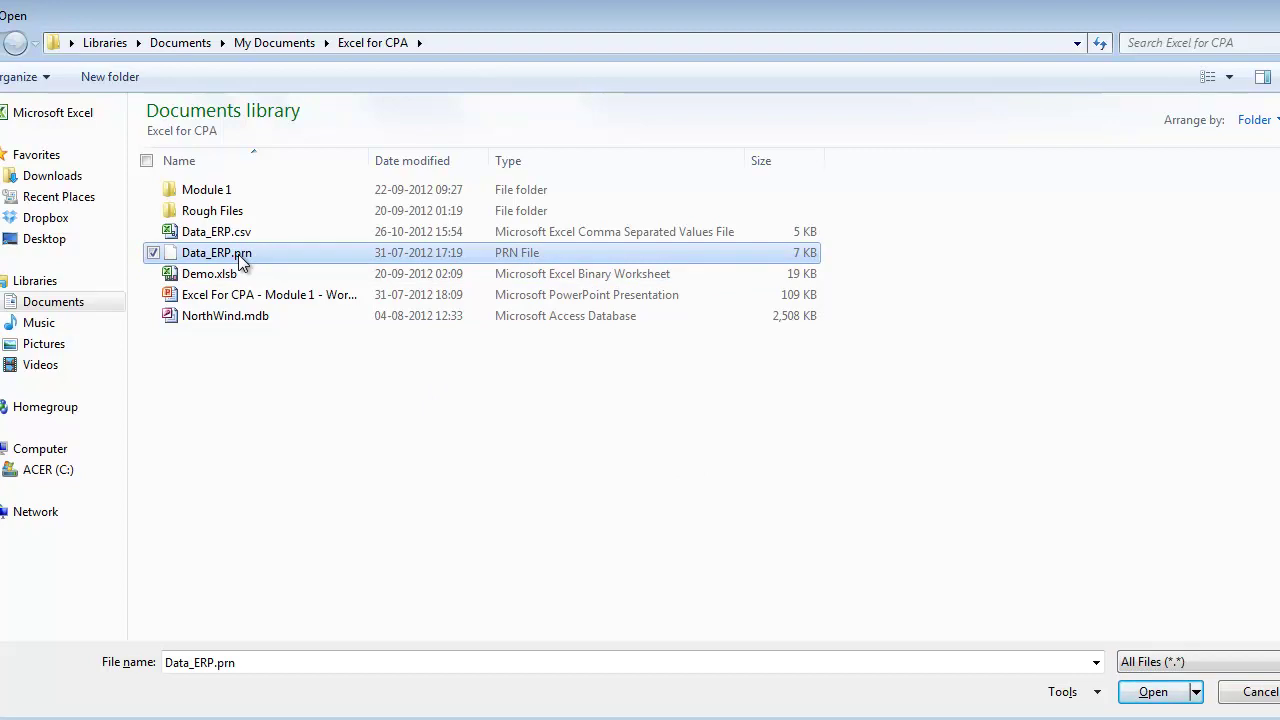
click(1158, 660)
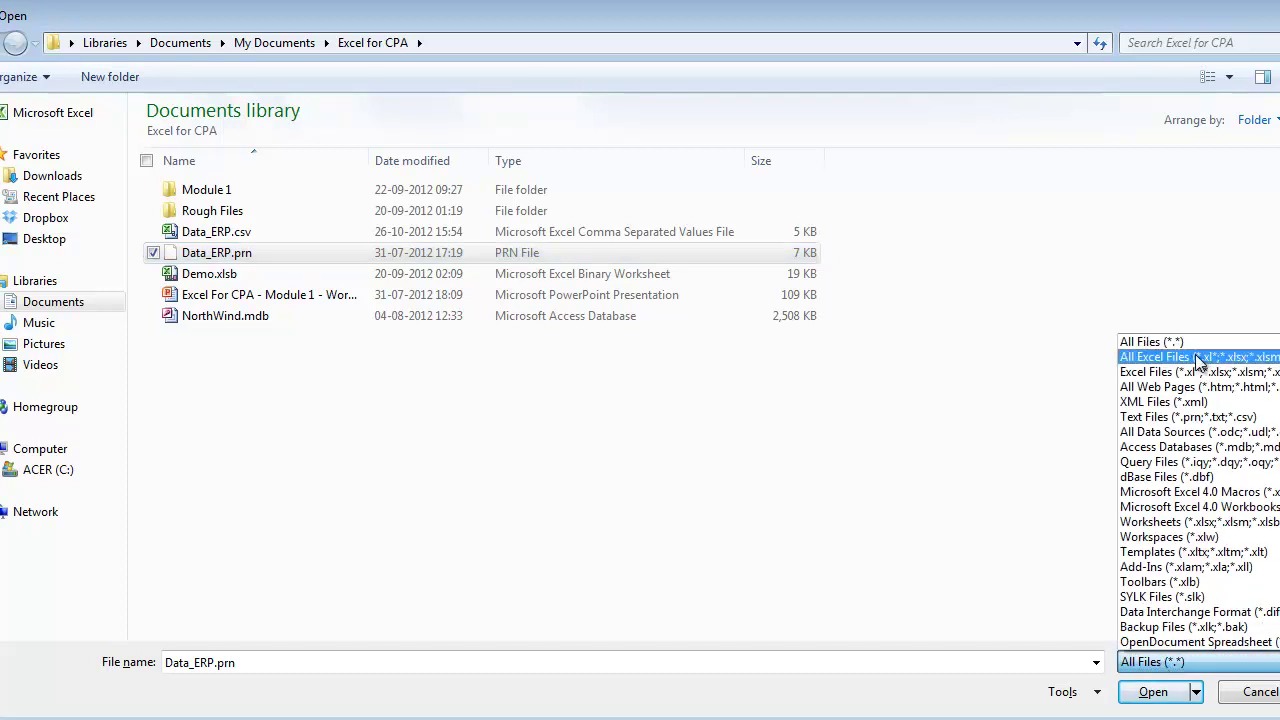
click(1025, 373)
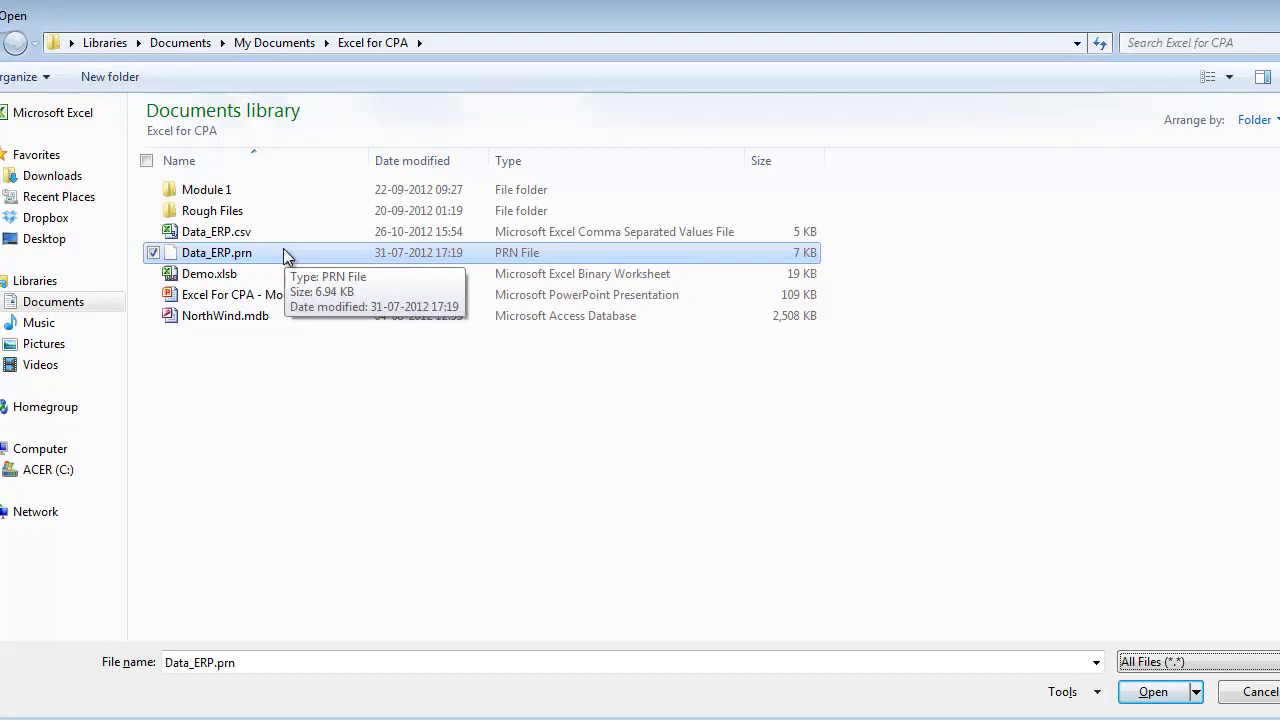
double_click(210, 258)
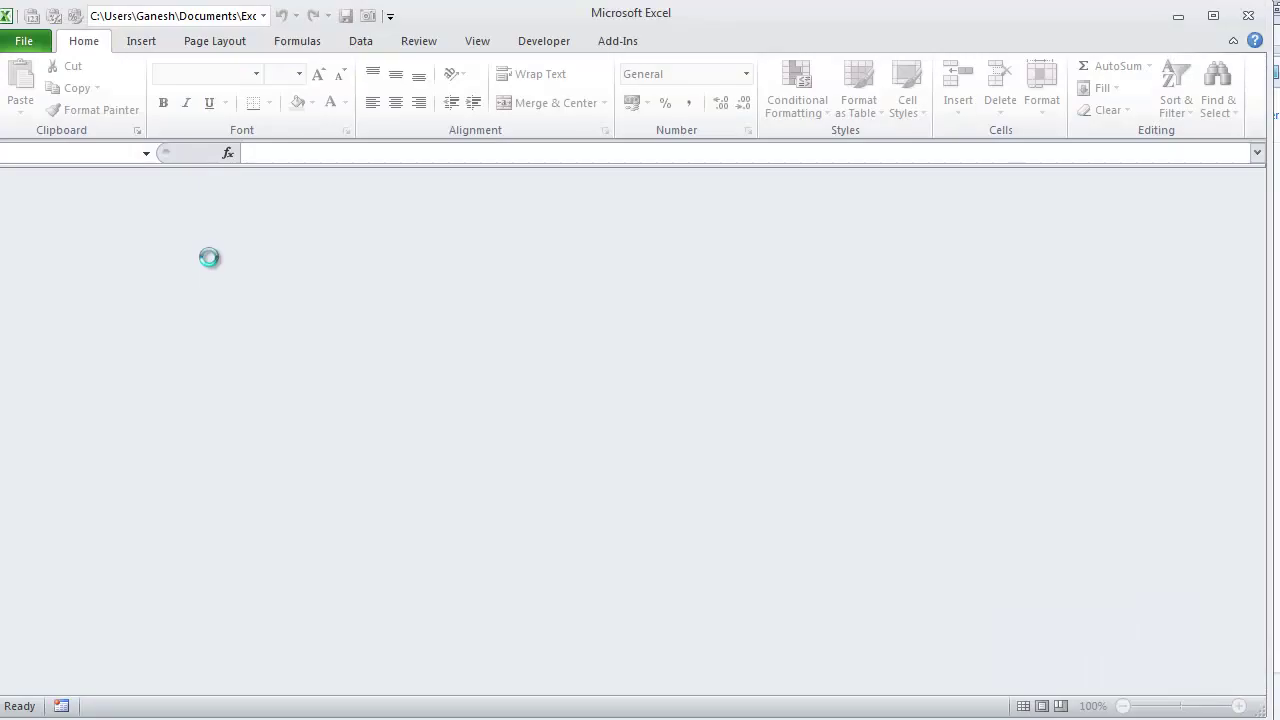
Step: Review the Data_ERP.prn preview rows in Step 1 and proceed as Fixed width
drag(400, 316, 355, 172)
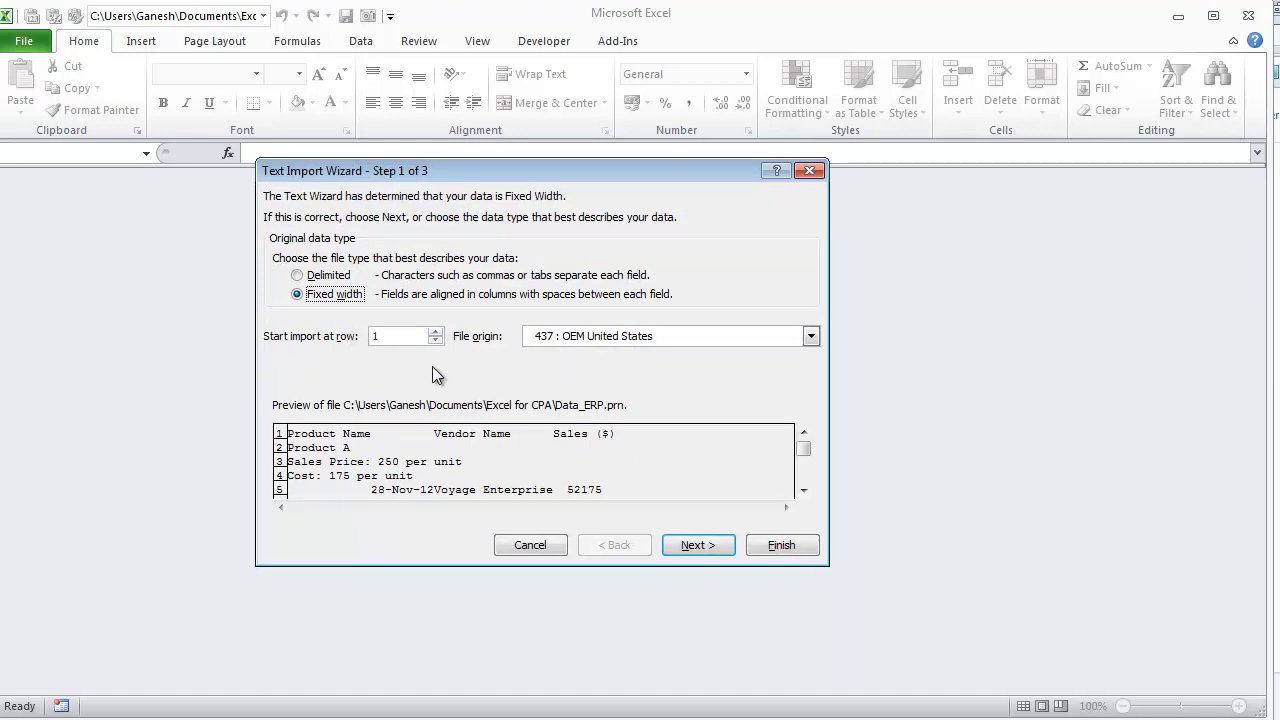
click(806, 491)
click(806, 491)
click(806, 491)
click(806, 491)
click(806, 491)
click(804, 490)
click(804, 490)
click(804, 490)
click(804, 490)
click(804, 490)
click(804, 490)
click(805, 491)
click(805, 491)
click(805, 491)
click(805, 491)
click(805, 491)
click(805, 491)
click(805, 491)
click(805, 491)
click(805, 491)
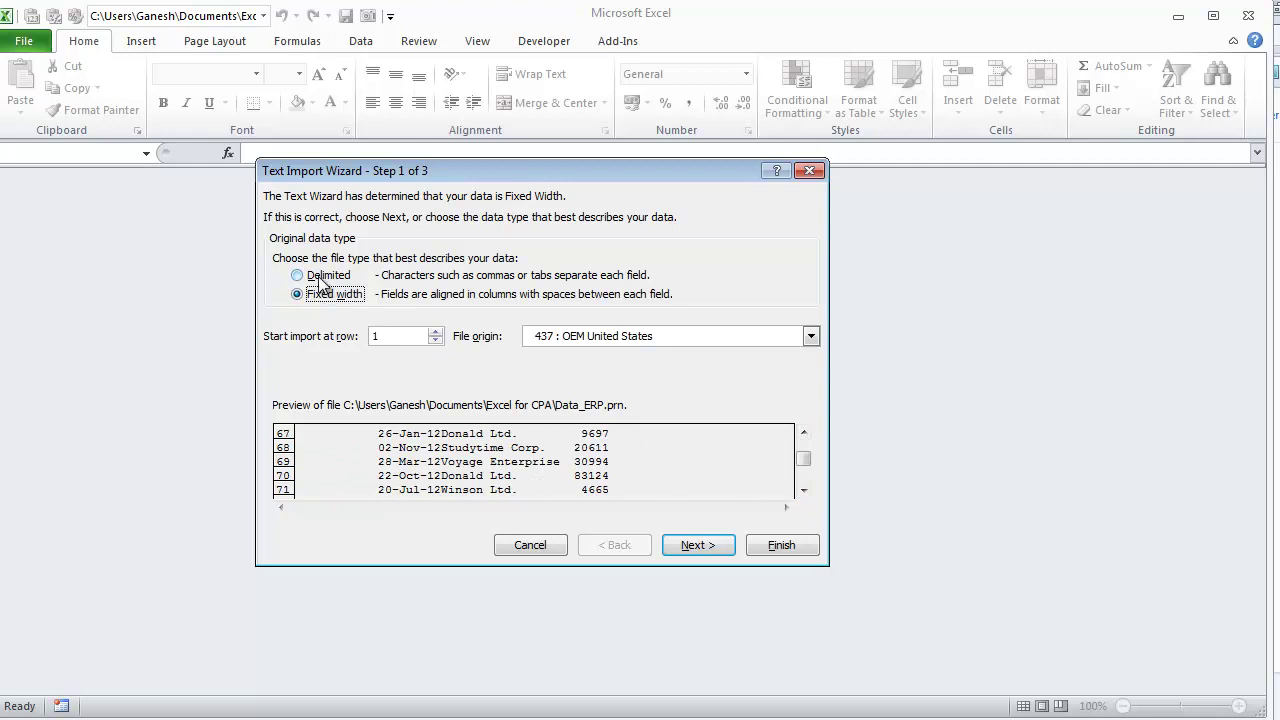
click(710, 550)
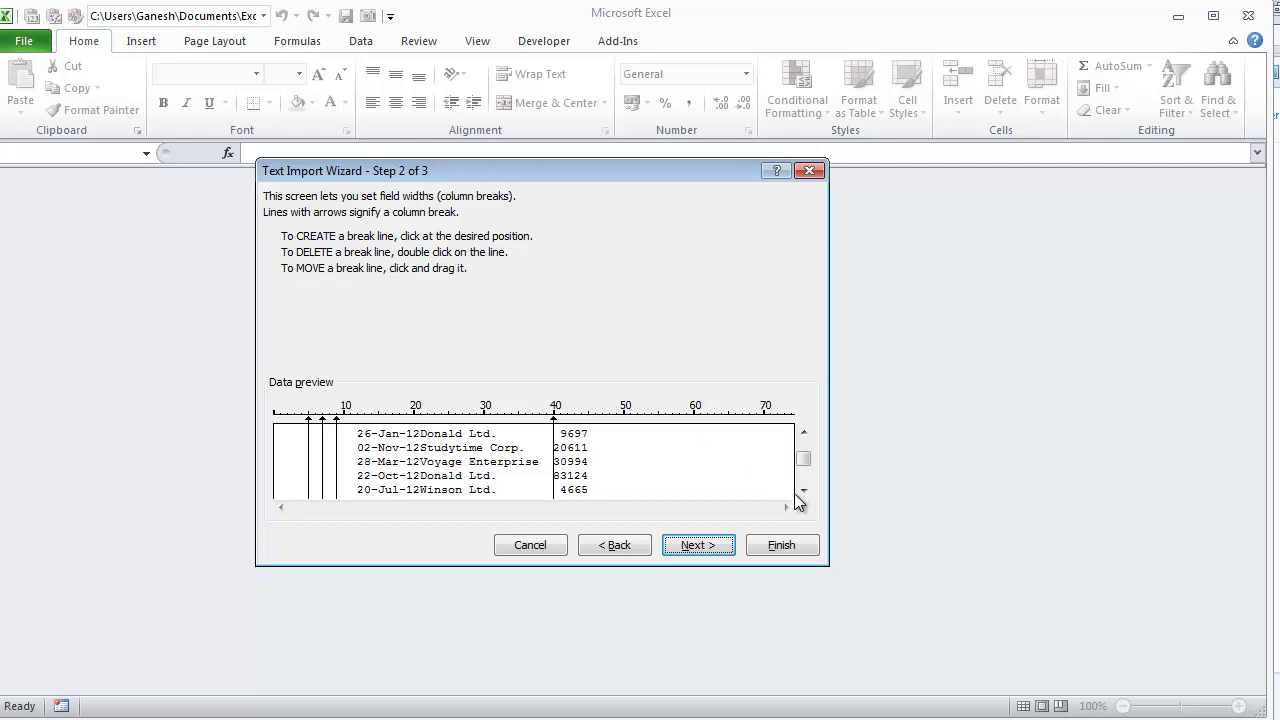
Step: Remove the three extra column breaks and add one at position 21, giving three columns
drag(803, 489, 805, 488)
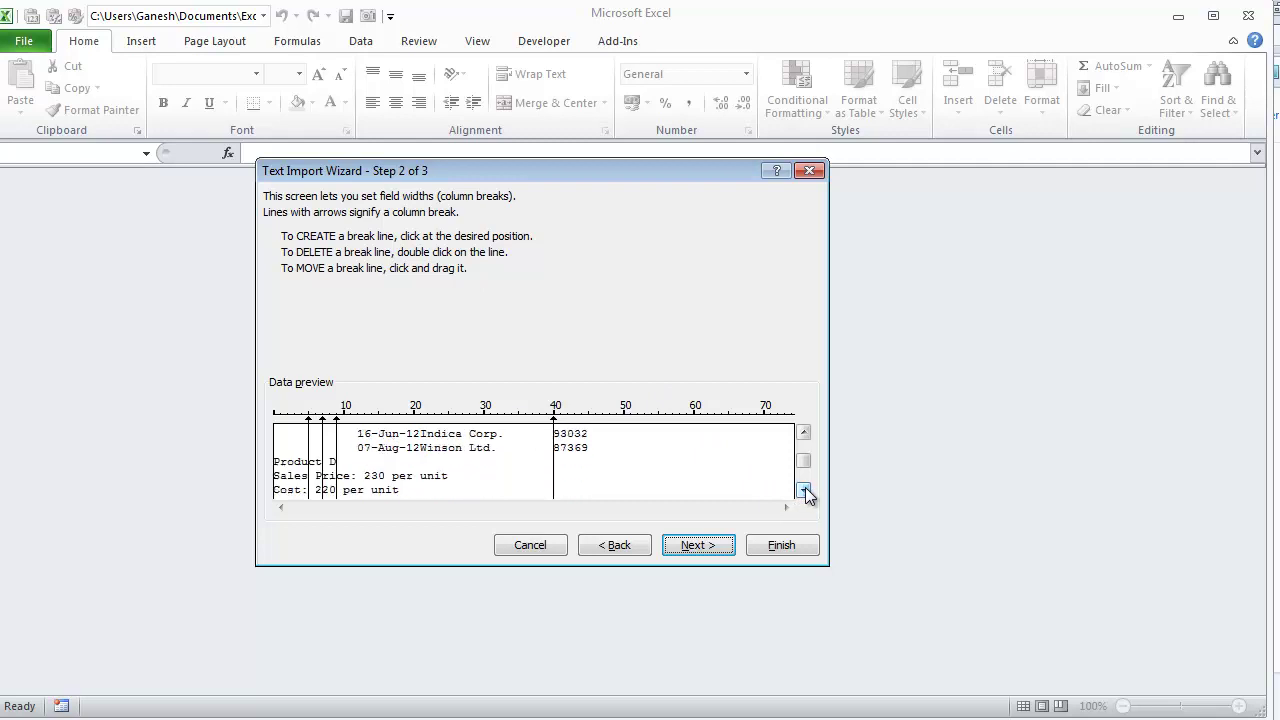
double_click(309, 455)
double_click(323, 455)
double_click(336, 455)
click(420, 449)
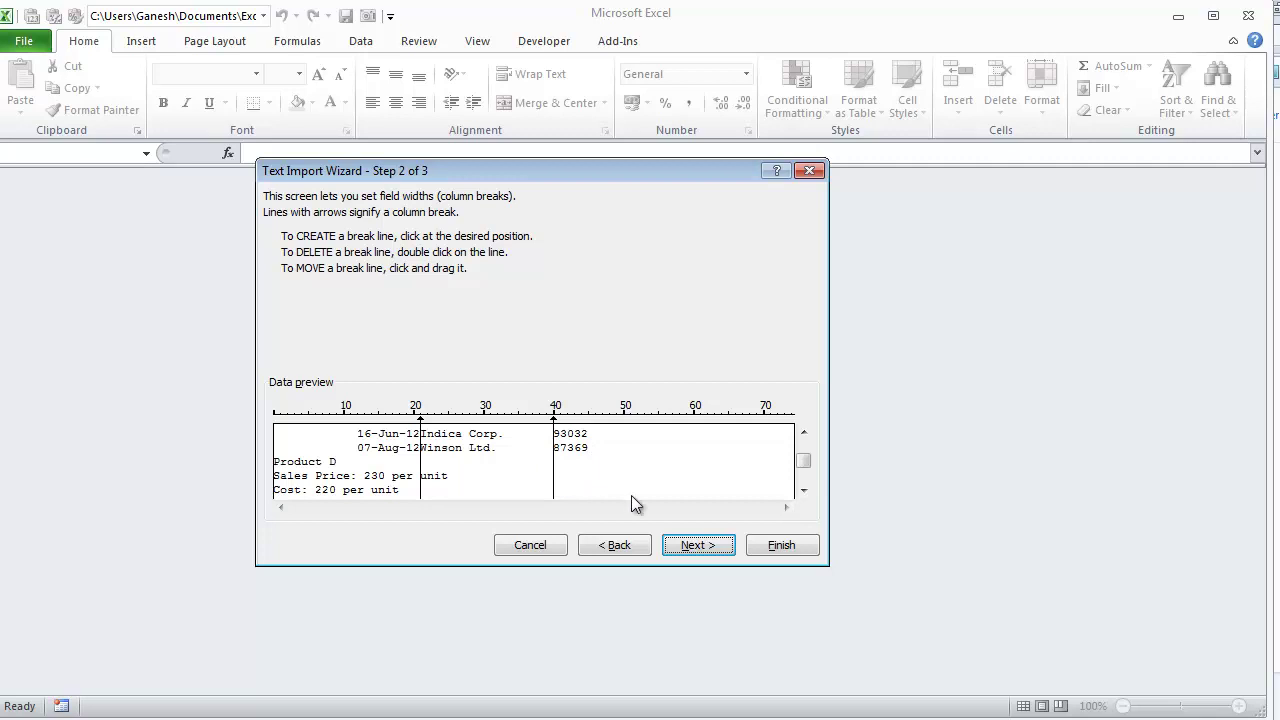
click(697, 549)
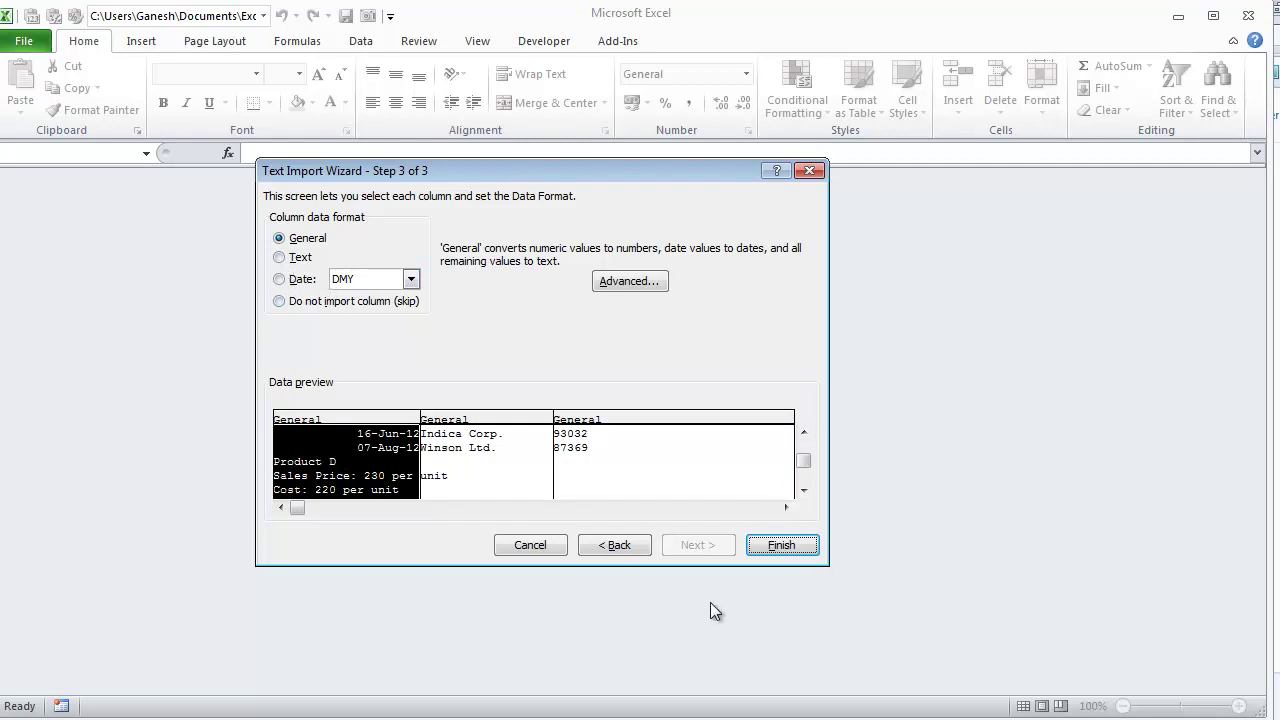
Step: Finish the Text Import Wizard with General column format to fill the worksheet
click(776, 549)
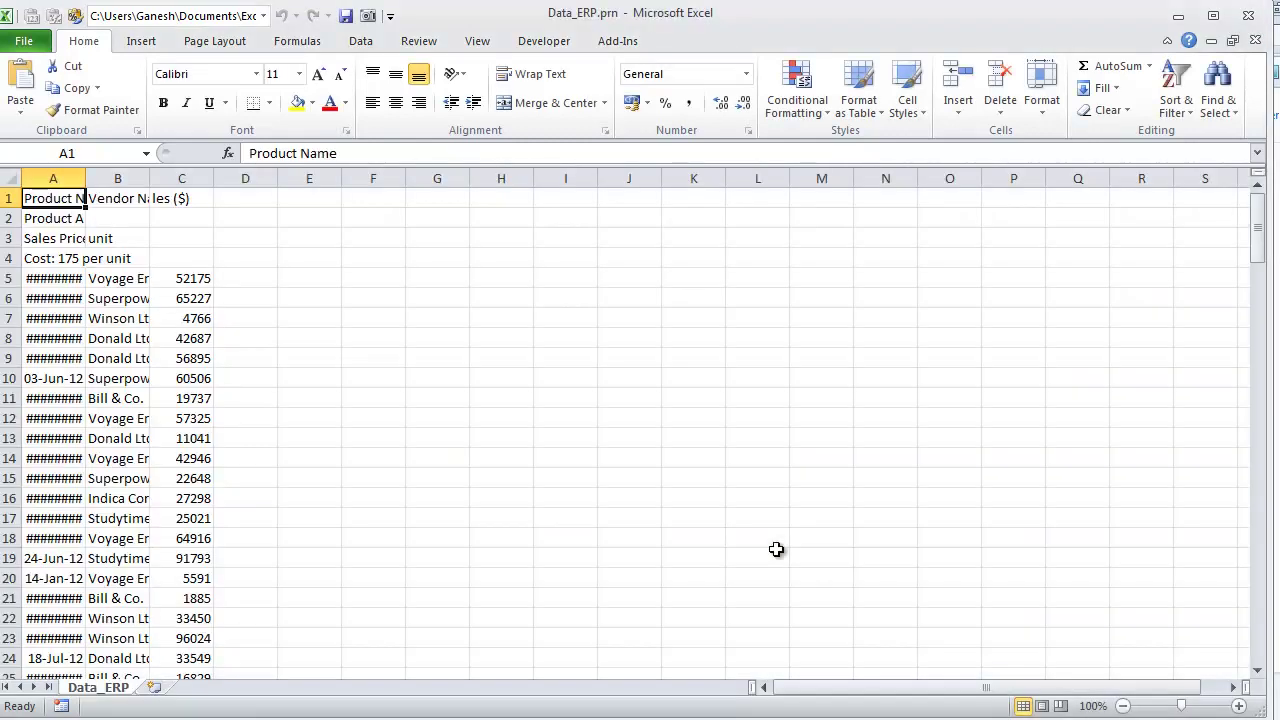
Step: AutoFit columns A, B and C so dates like 28-Nov-12 show fully, then check cell A5
double_click(86, 180)
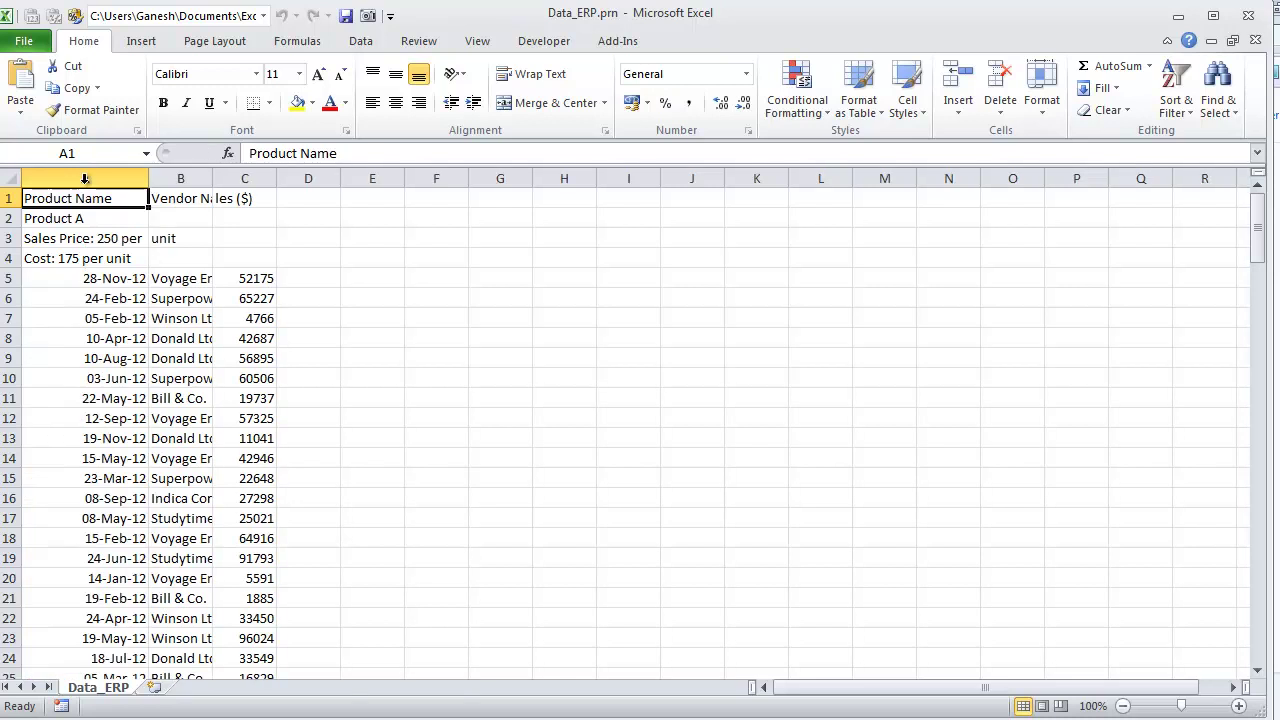
double_click(212, 178)
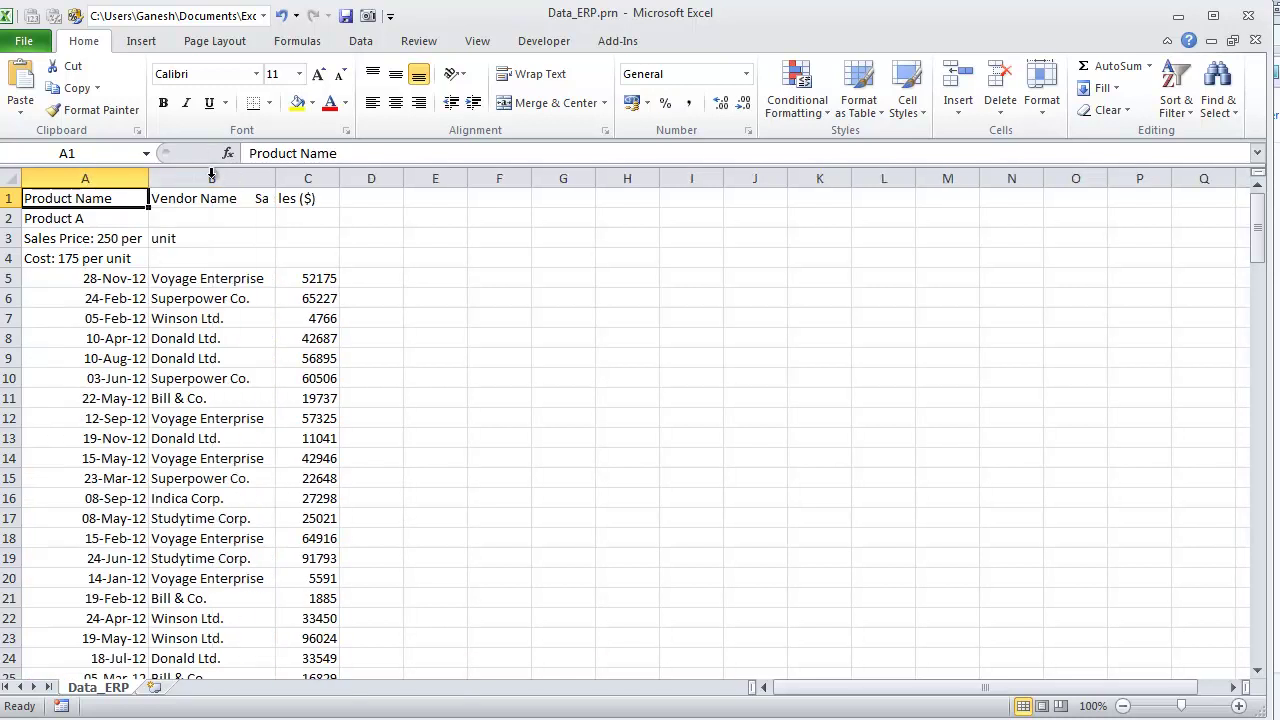
double_click(340, 180)
click(90, 277)
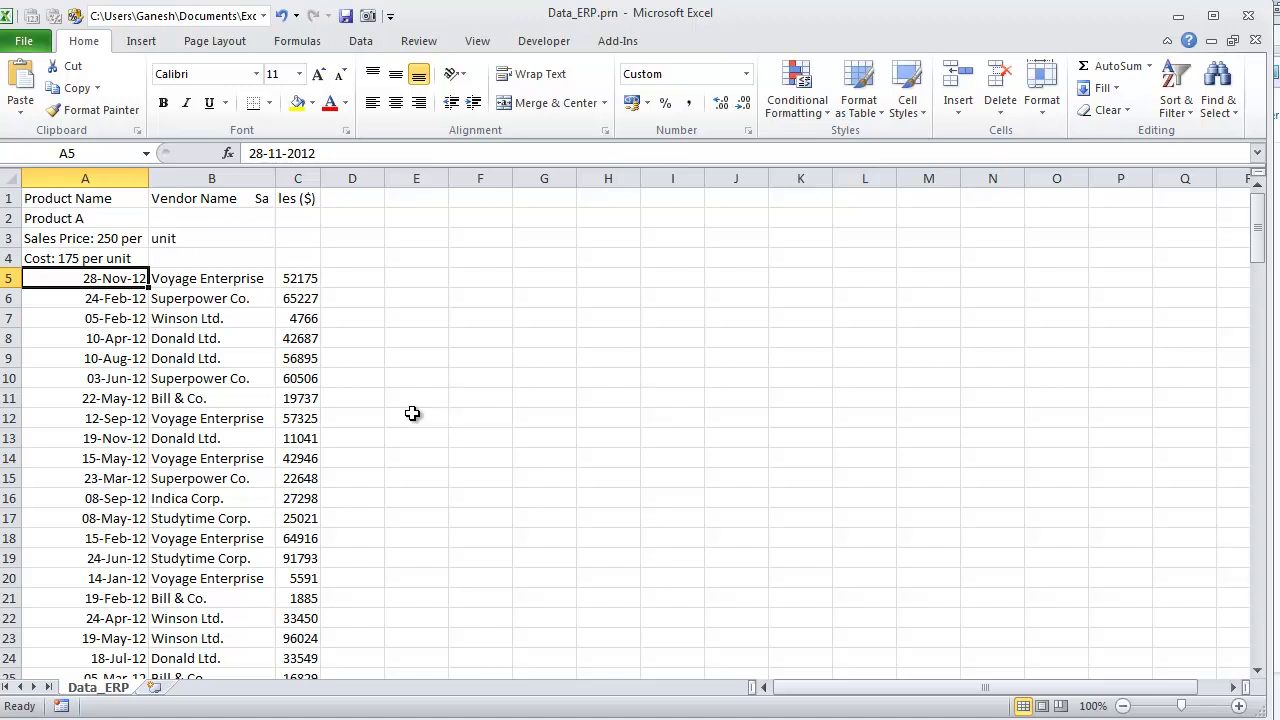
key(Up)
key(Up)
key(Up)
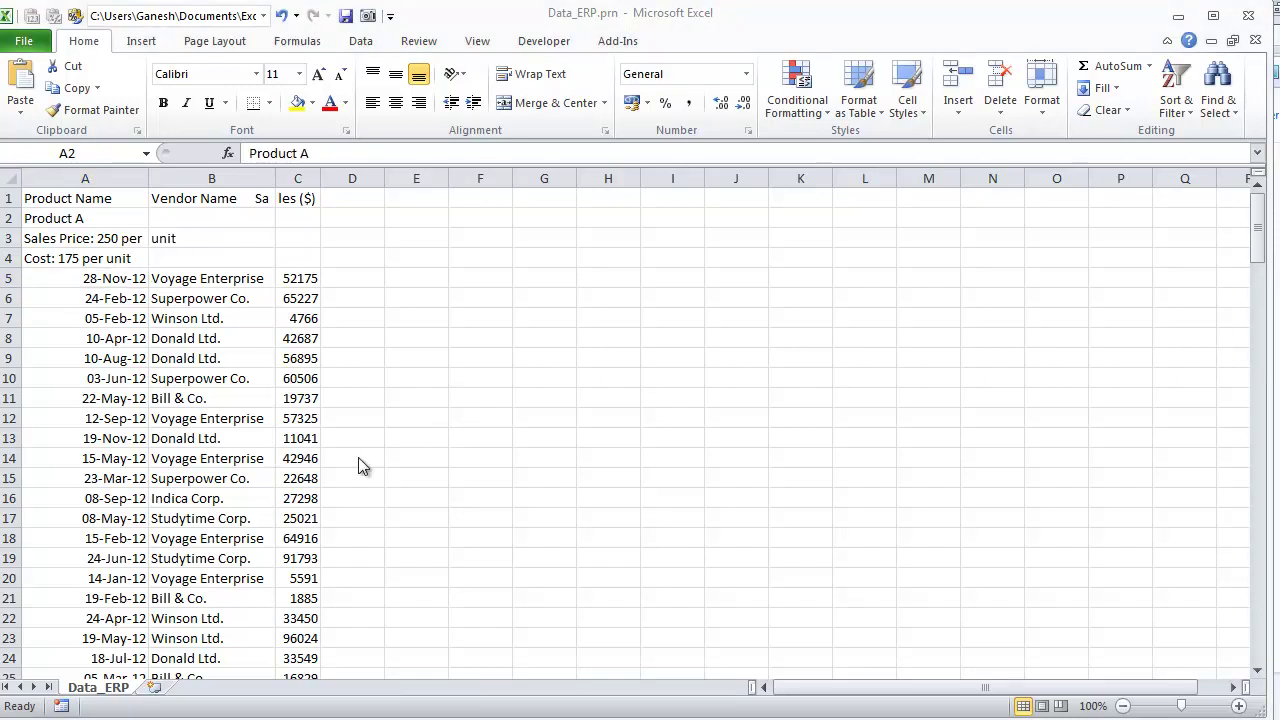
click(104, 237)
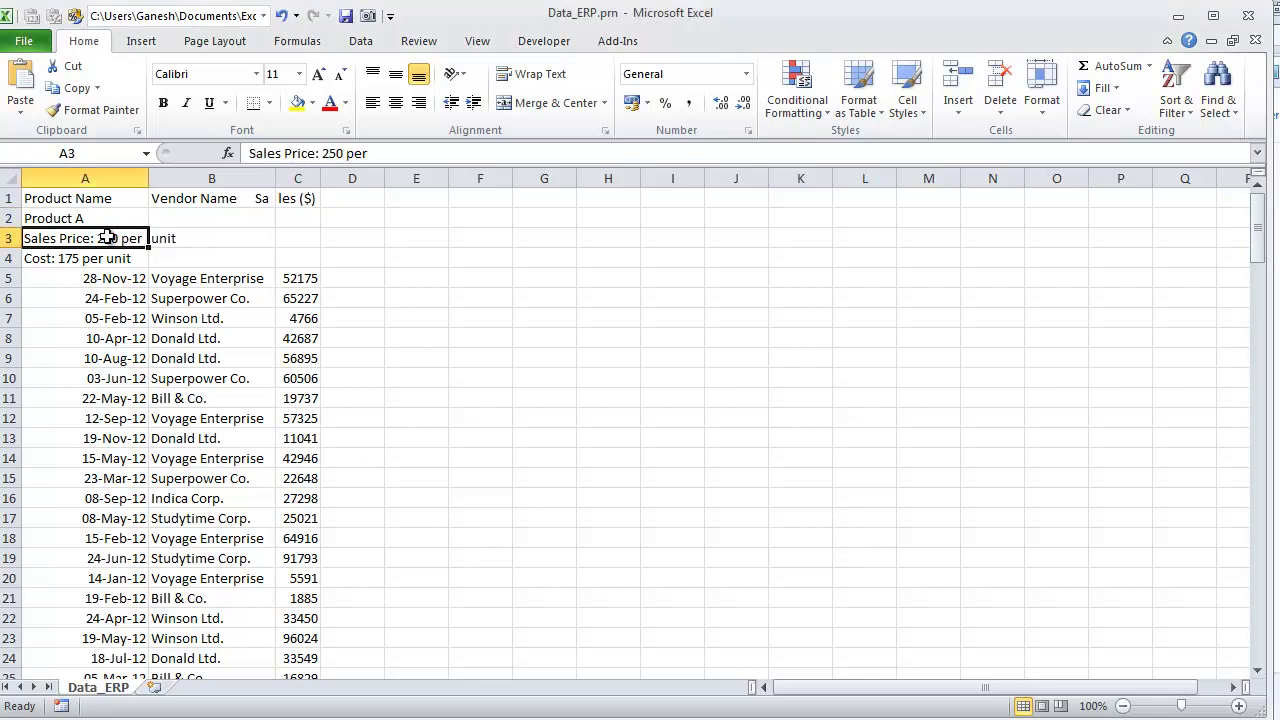
click(162, 242)
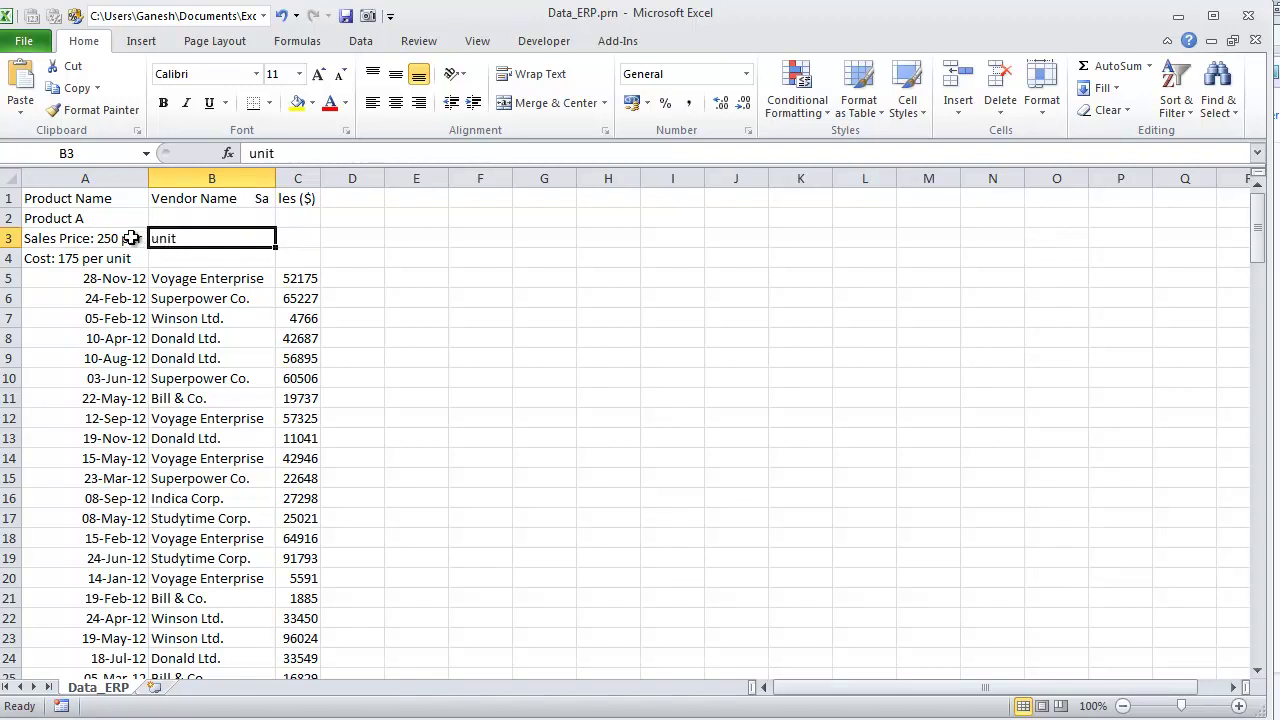
click(130, 238)
click(126, 198)
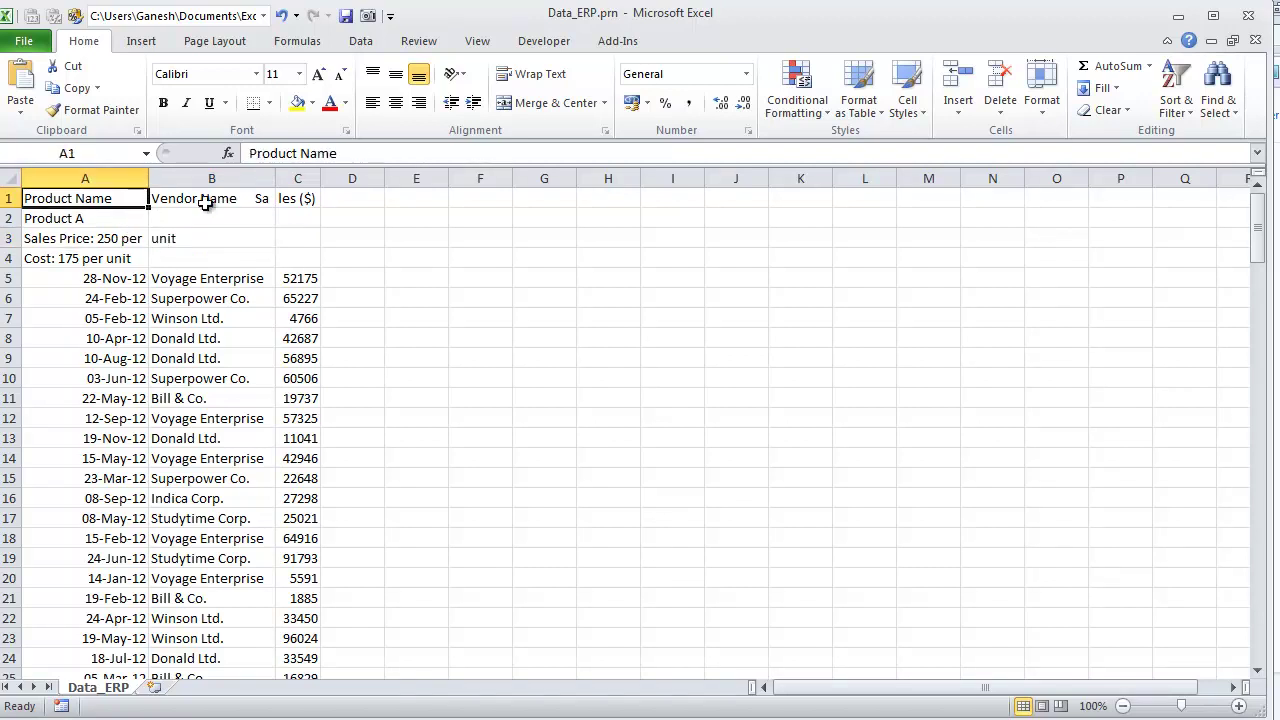
click(208, 200)
click(290, 198)
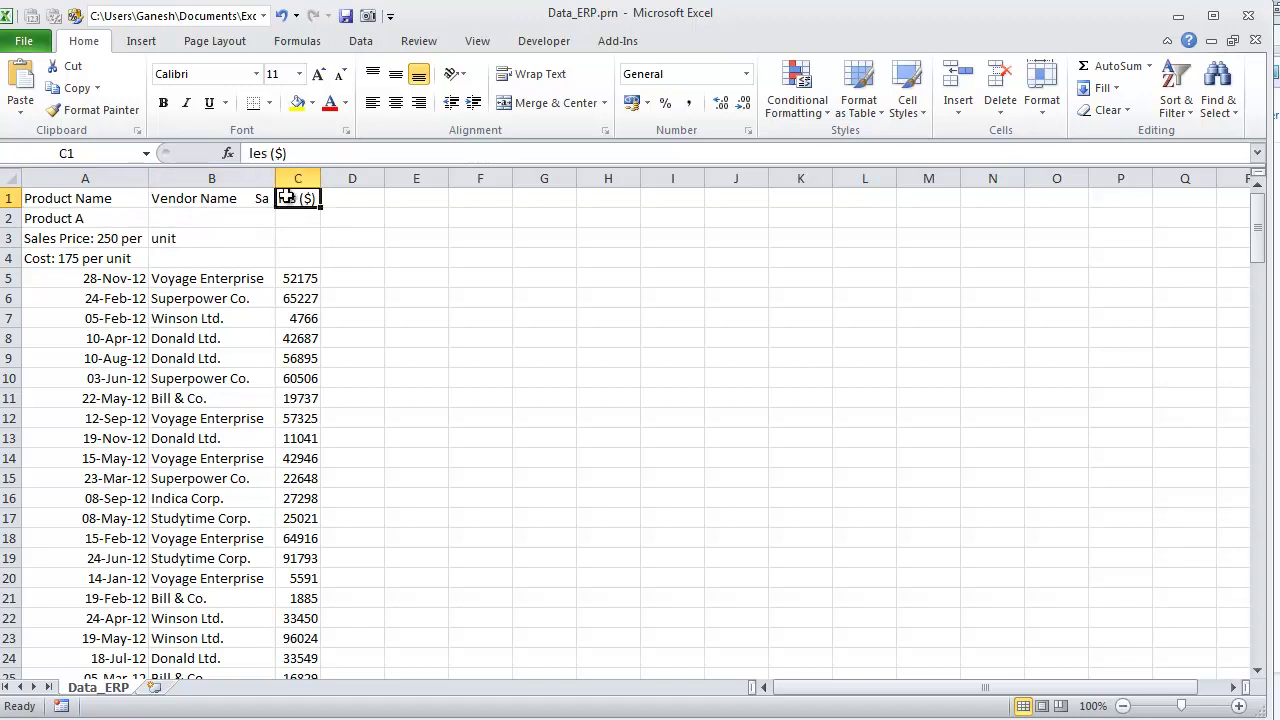
click(68, 191)
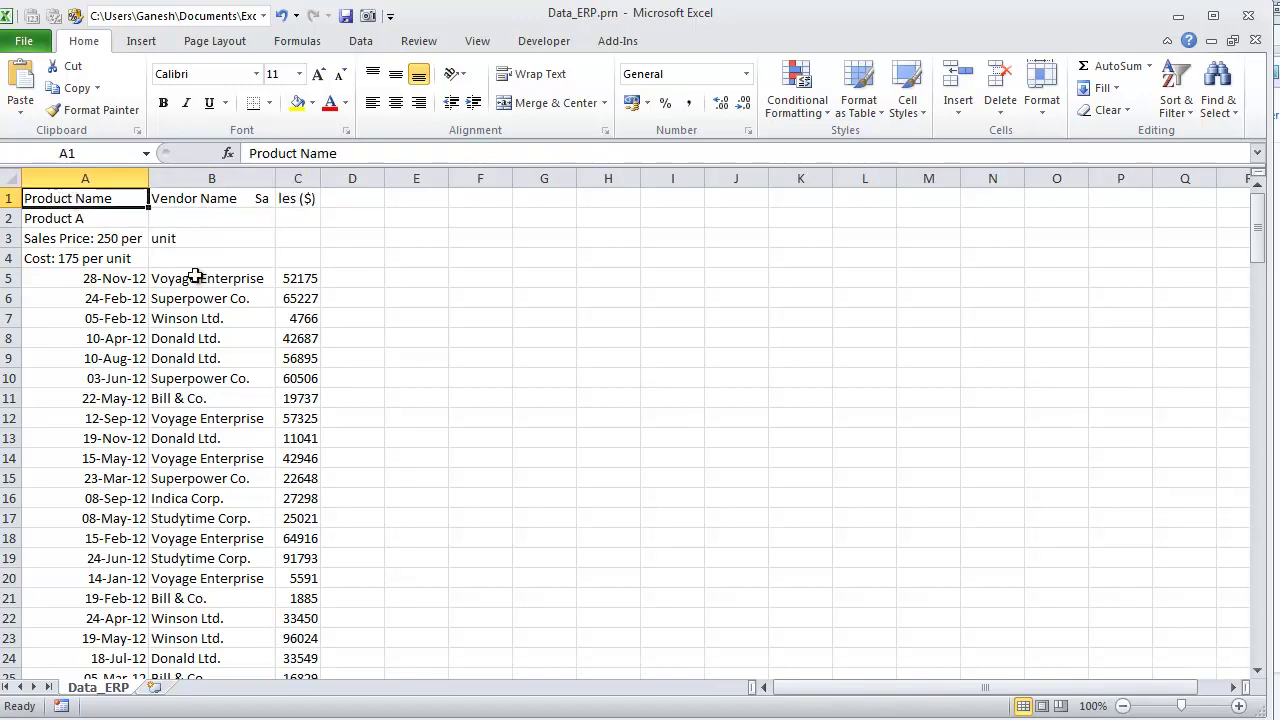
click(118, 284)
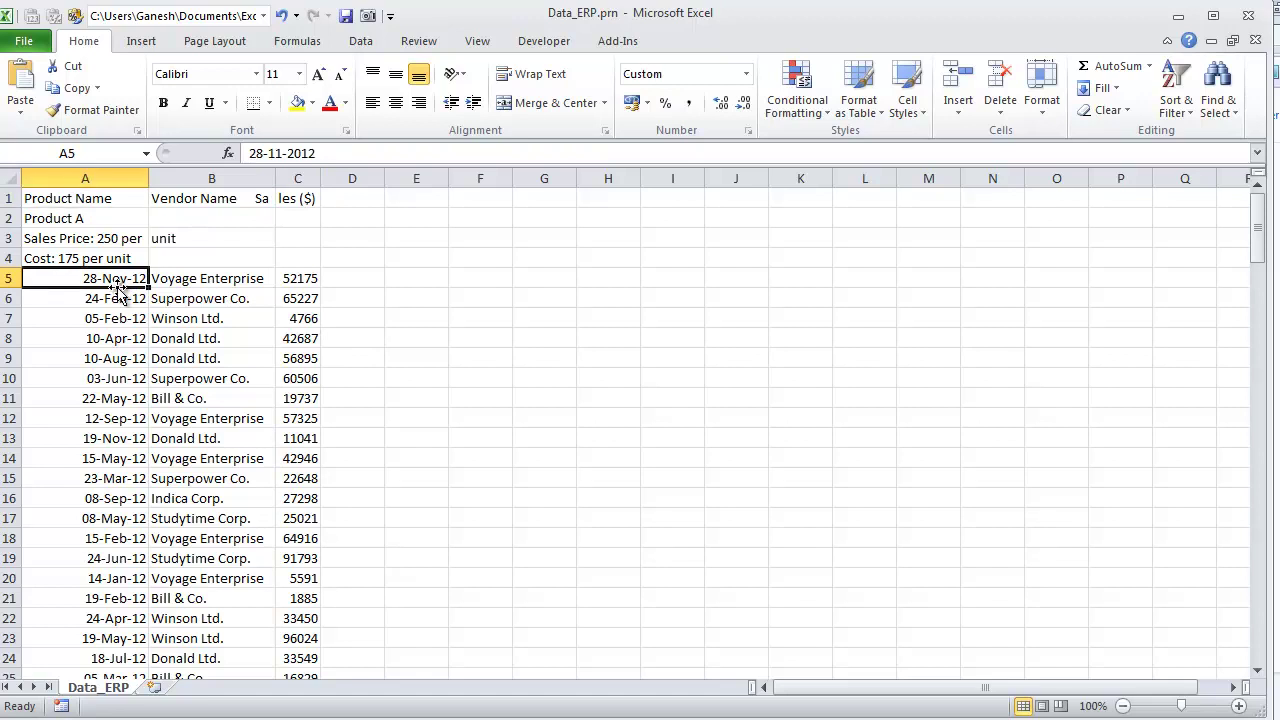
key(Down)
key(Down)
key(Down)
key(Down)
key(Down)
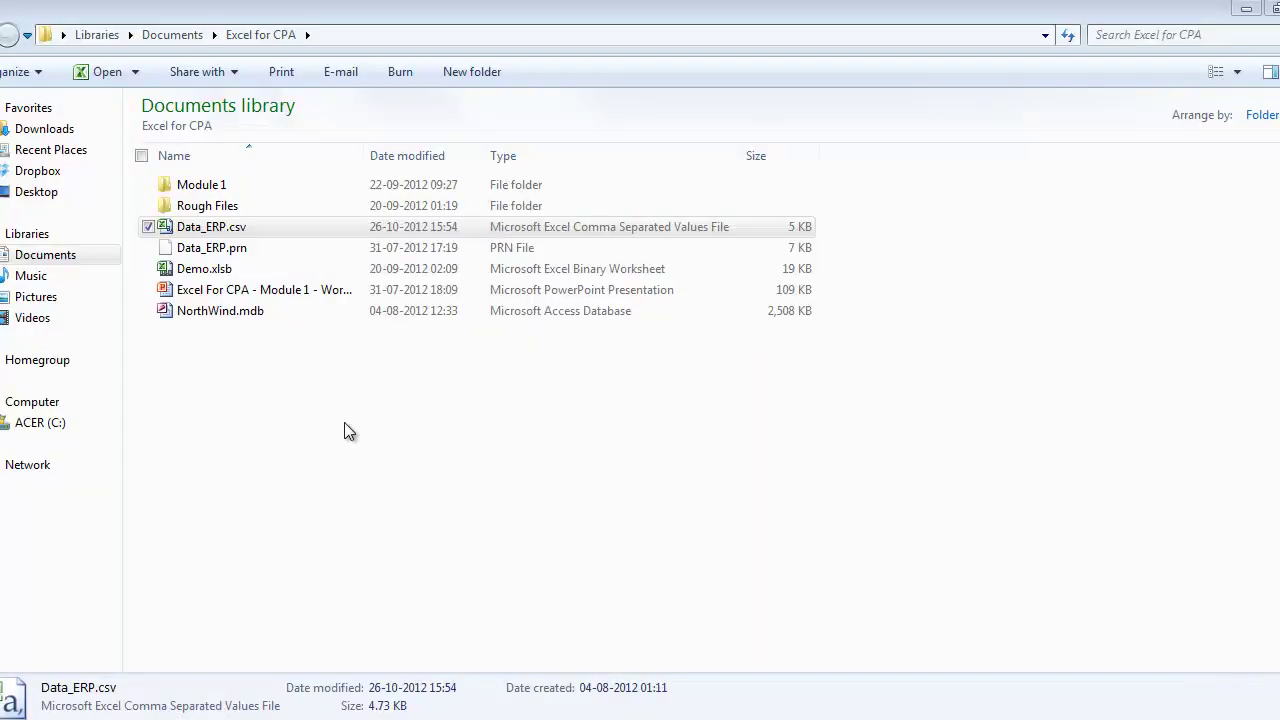
Step: Select Data_ERP.prn and Data_ERP.csv to compare their sizes, 7 KB versus 5 KB
click(208, 248)
click(210, 230)
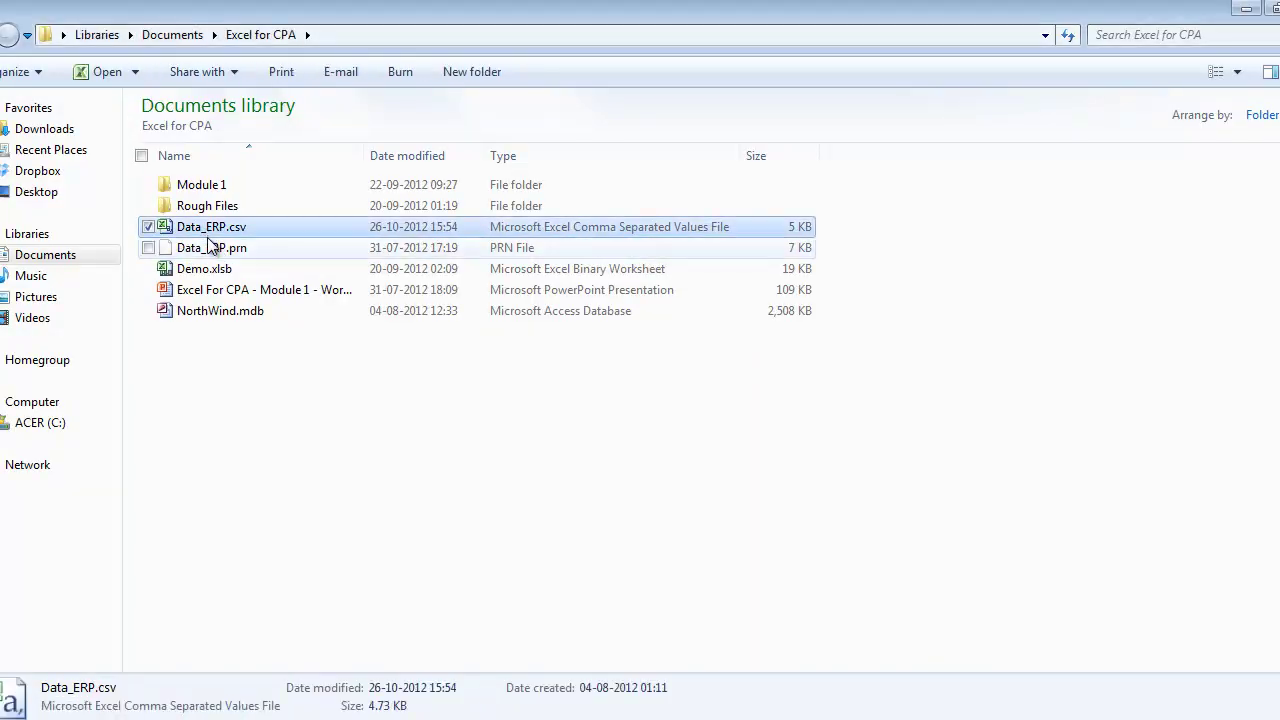
click(207, 248)
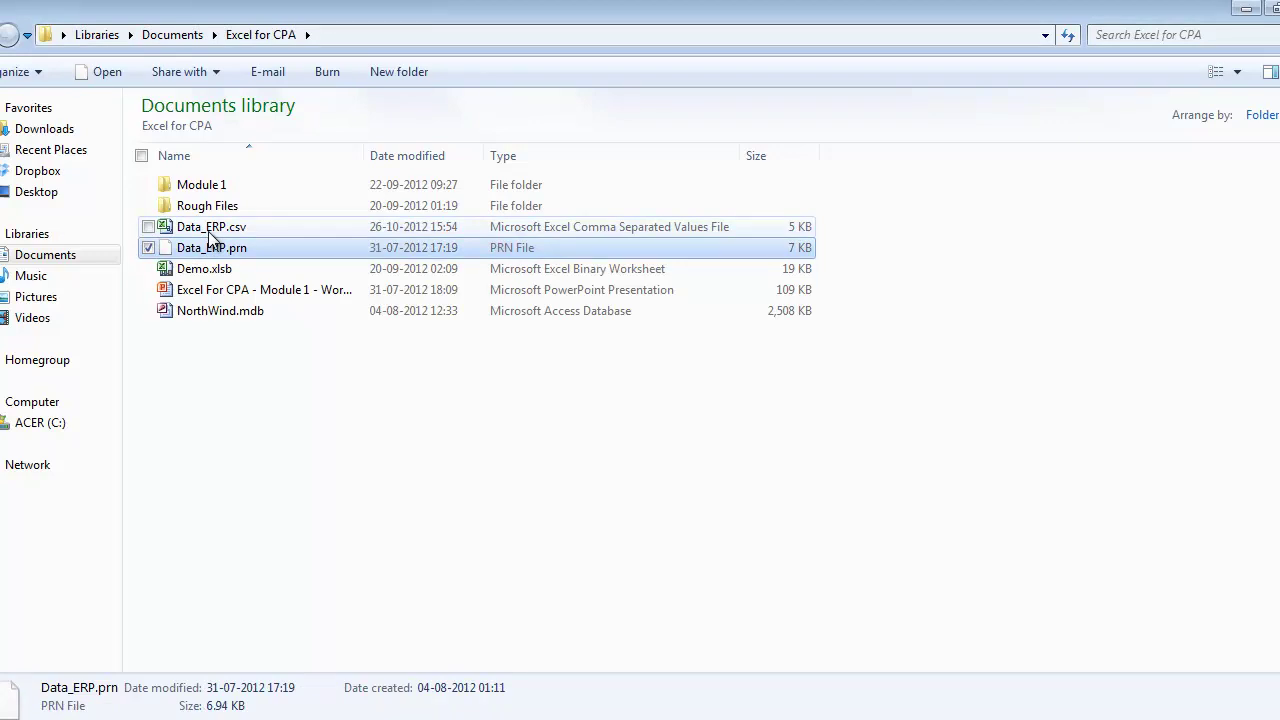
click(211, 230)
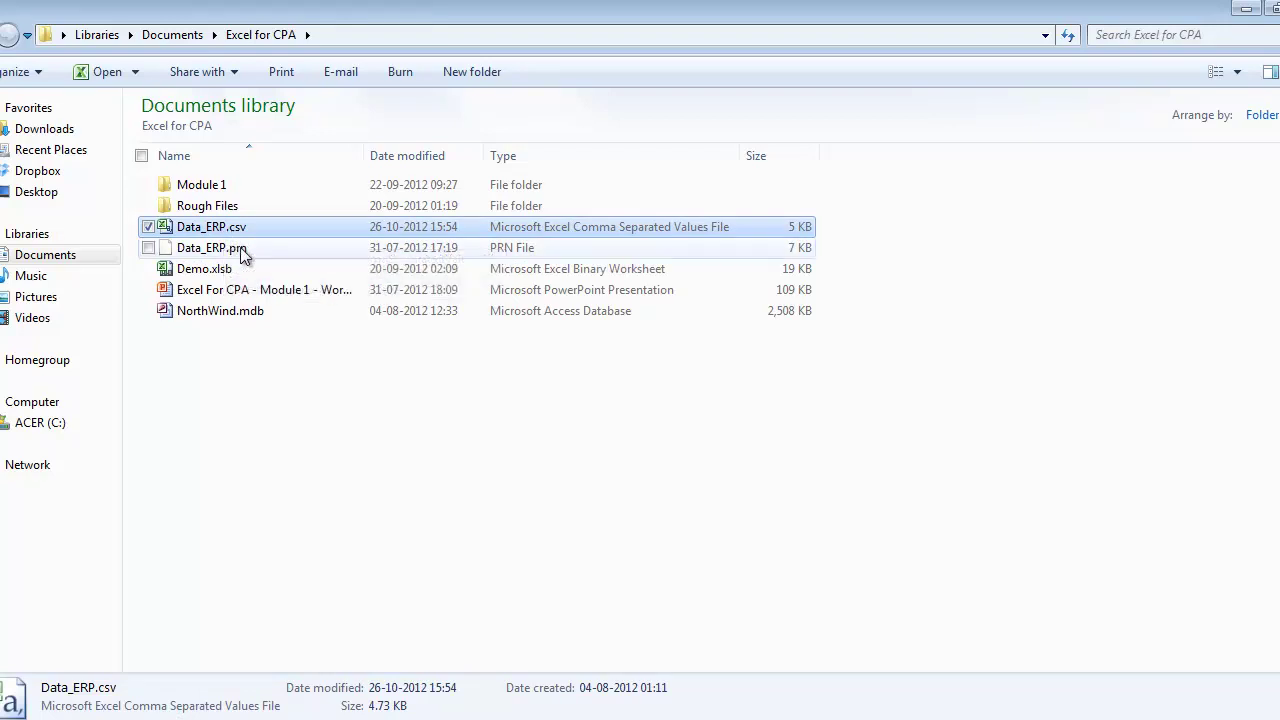
mouse_move(242, 255)
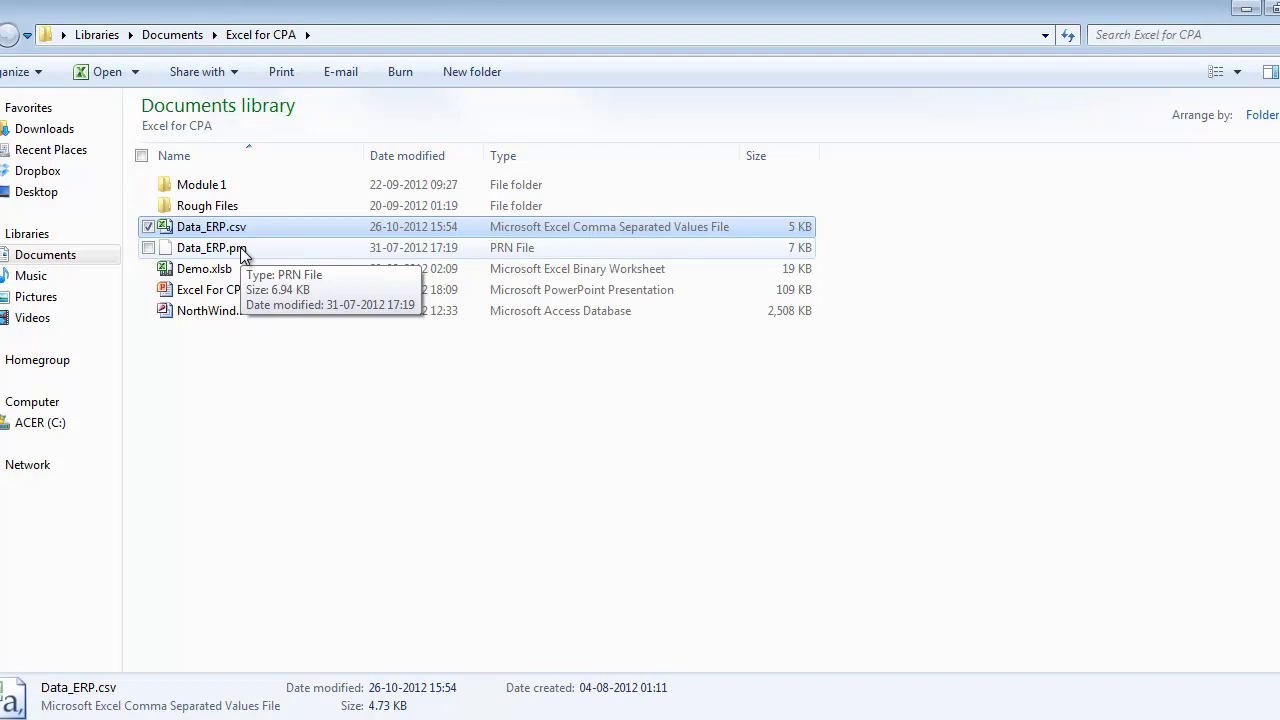
Step: Bring the Working with Databases presentation back to the front at its Comment slide
click(444, 716)
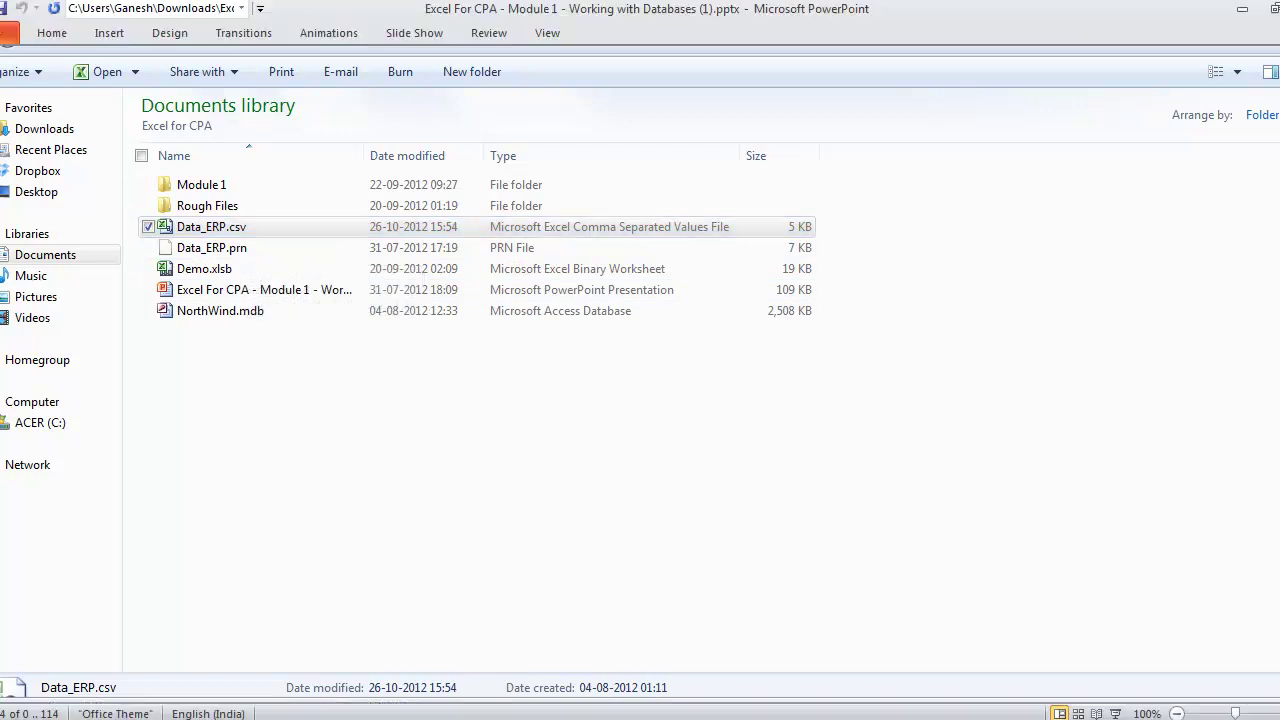